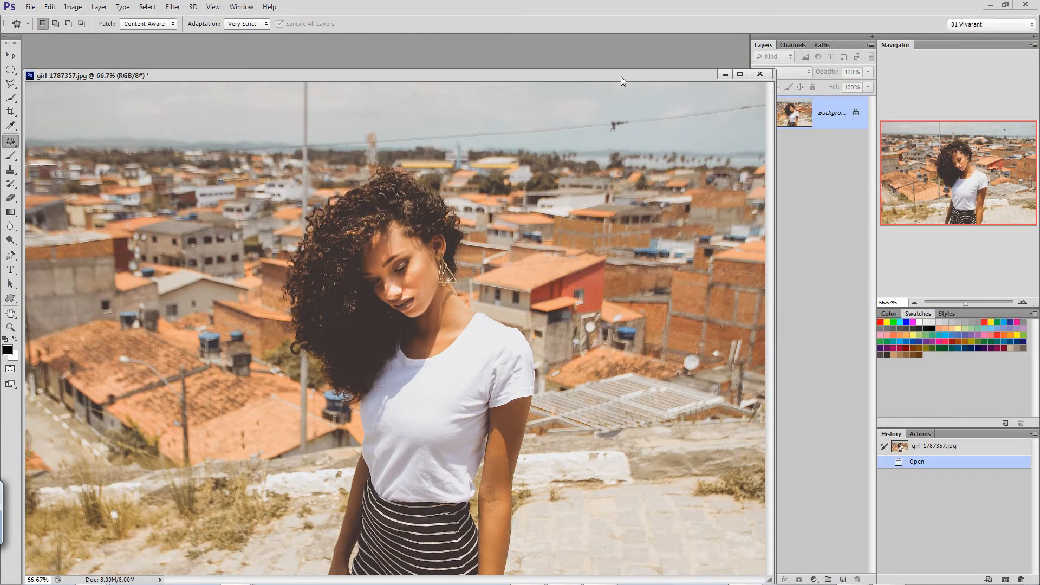
Close the original girl-1787357.jpg without saving its changes, and reposition and resize the duplicate's document window.
drag(621, 76, 540, 60)
click(682, 58)
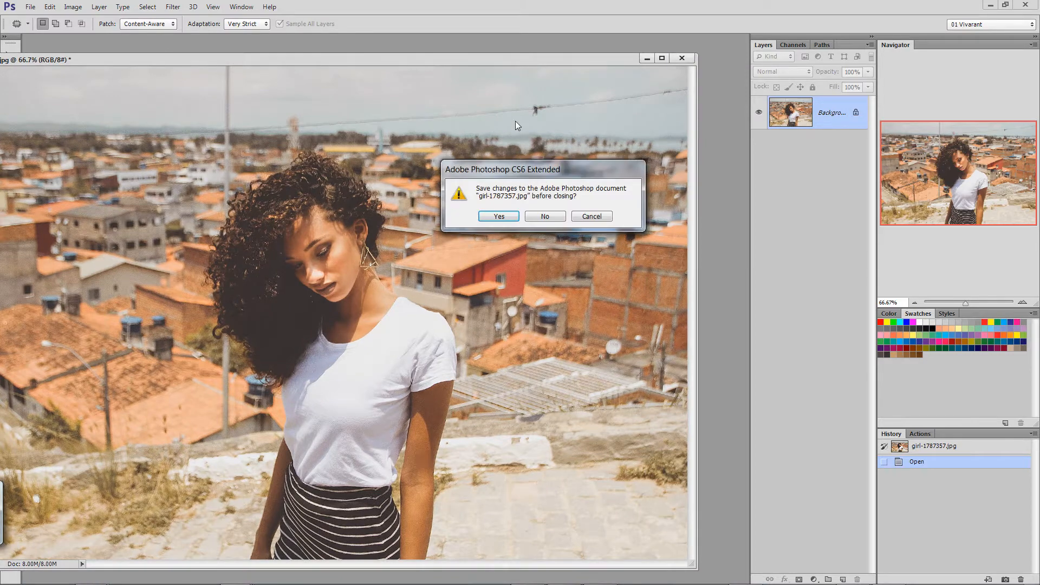
click(544, 216)
mouse_move(368, 126)
mouse_down()
mouse_move(403, 96)
mouse_move(392, 86)
mouse_up()
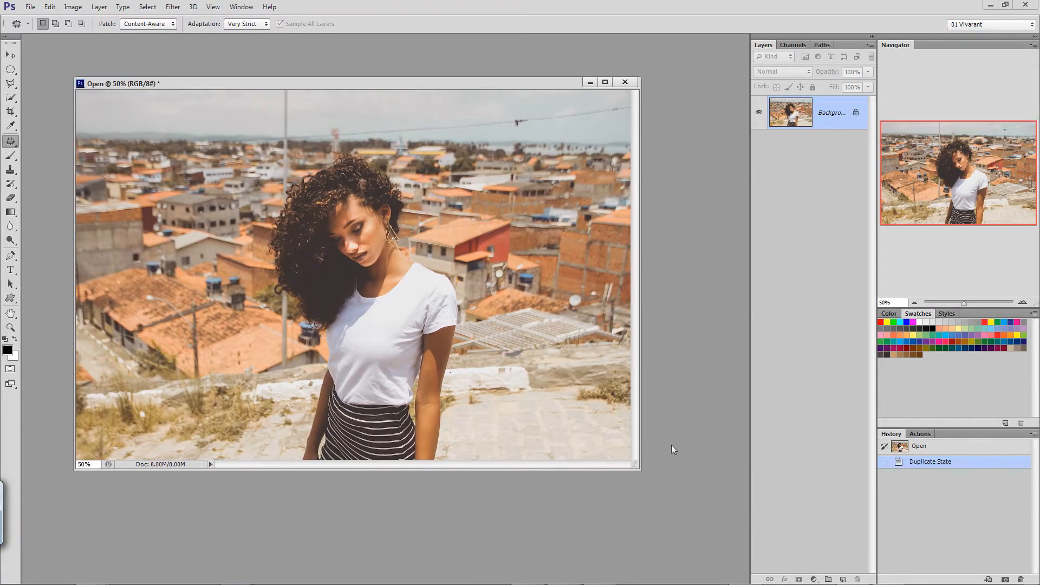
drag(636, 467, 735, 584)
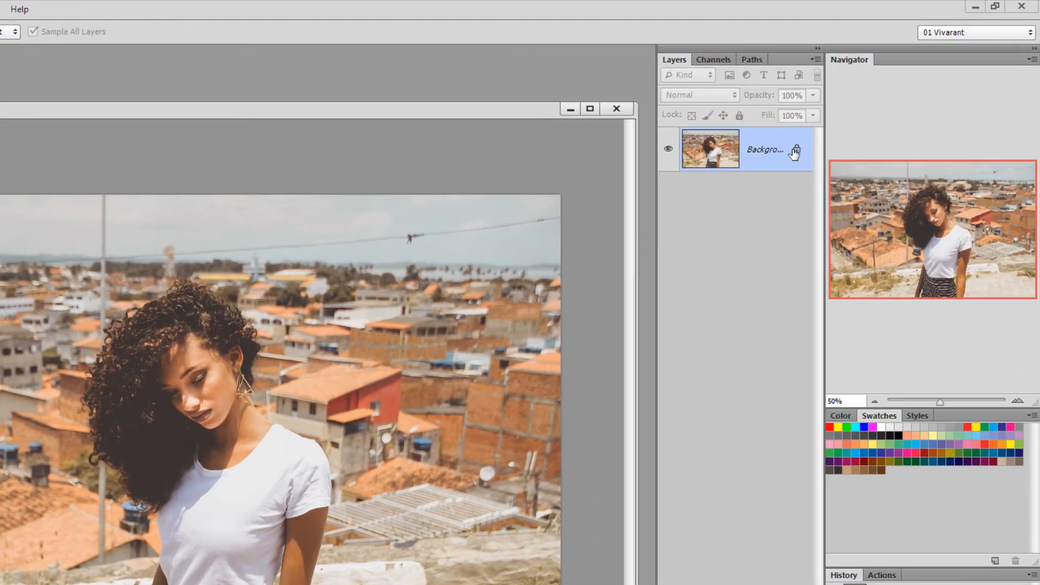
Convert the locked Background into a regular editable layer, and enlarge and reposition the document window around the photo.
double_click(858, 114)
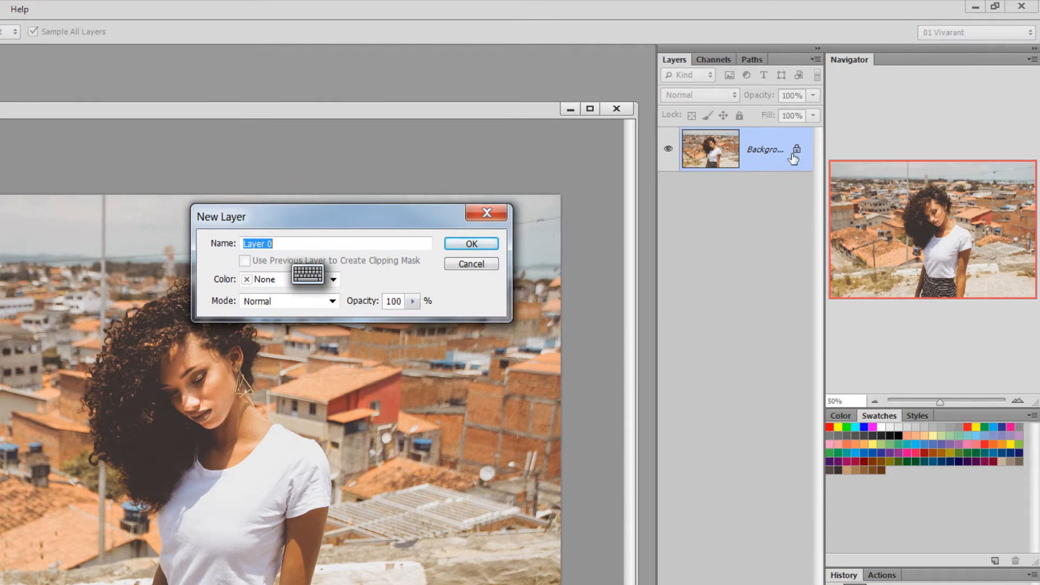
click(474, 244)
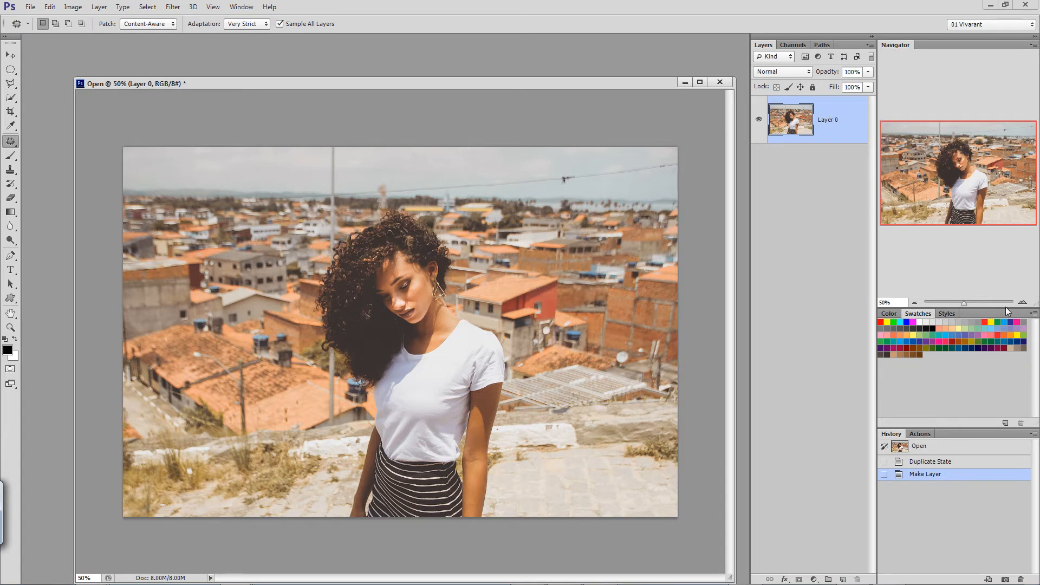
click(1022, 305)
drag(960, 198, 934, 216)
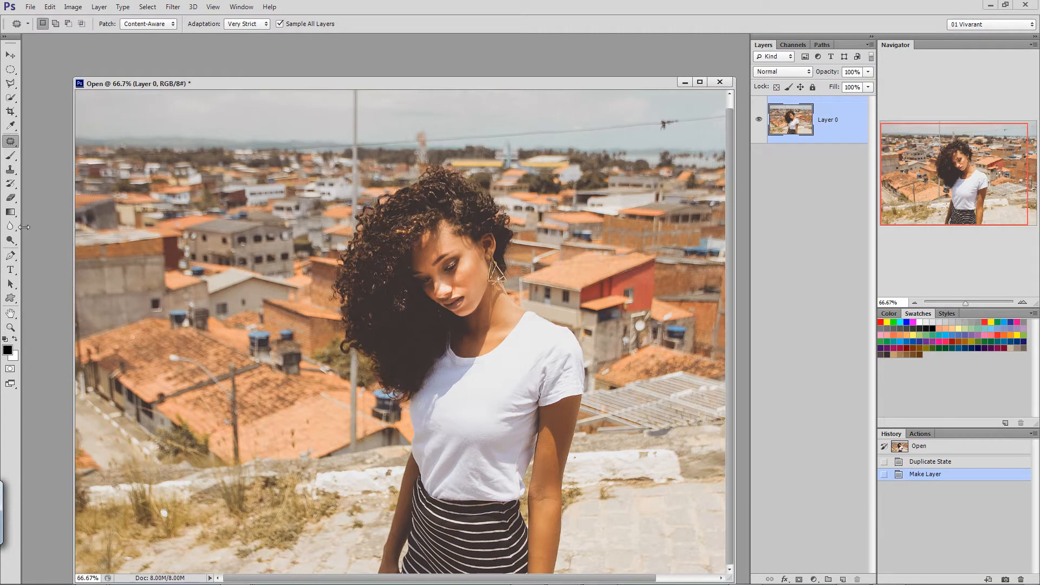
drag(74, 227, 24, 226)
drag(274, 87, 304, 55)
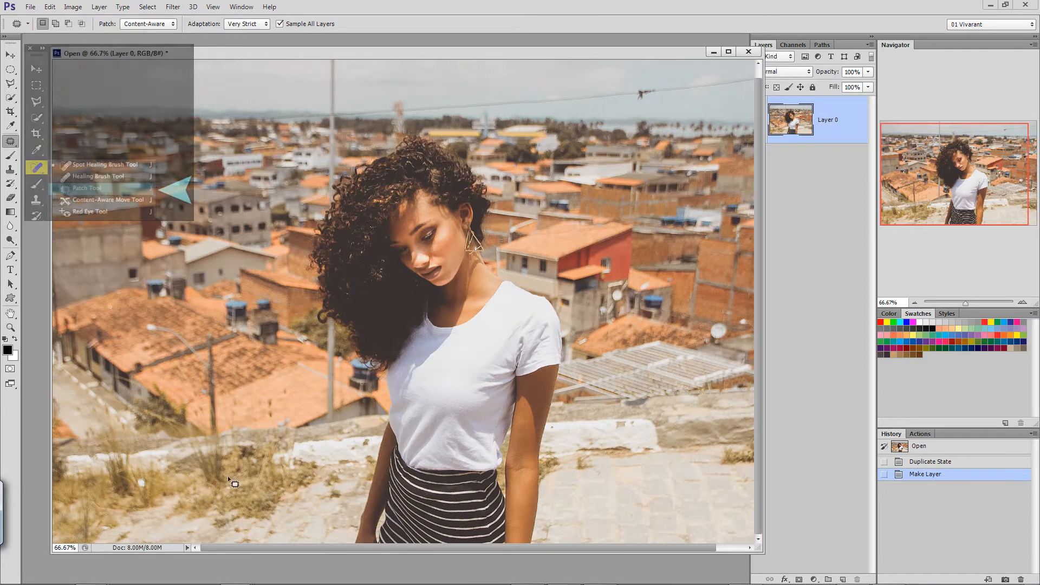
Patch the large dry grass area left of the woman with the clean paving from her other side, and deselect.
mouse_move(176, 523)
mouse_down()
mouse_move(167, 499)
mouse_move(198, 456)
mouse_move(325, 459)
mouse_move(329, 487)
mouse_move(278, 536)
mouse_move(179, 522)
mouse_up()
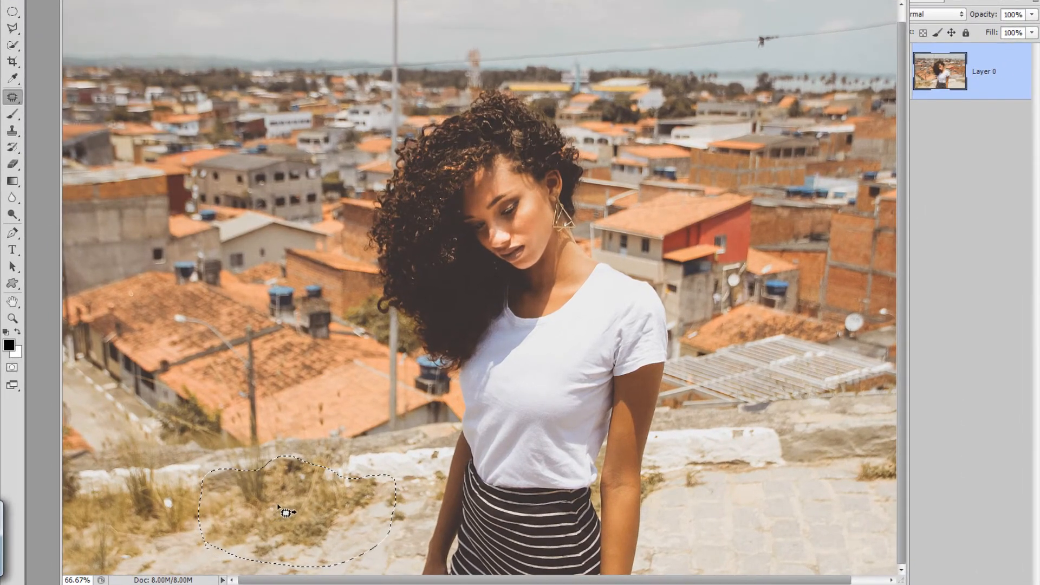
drag(286, 512, 750, 517)
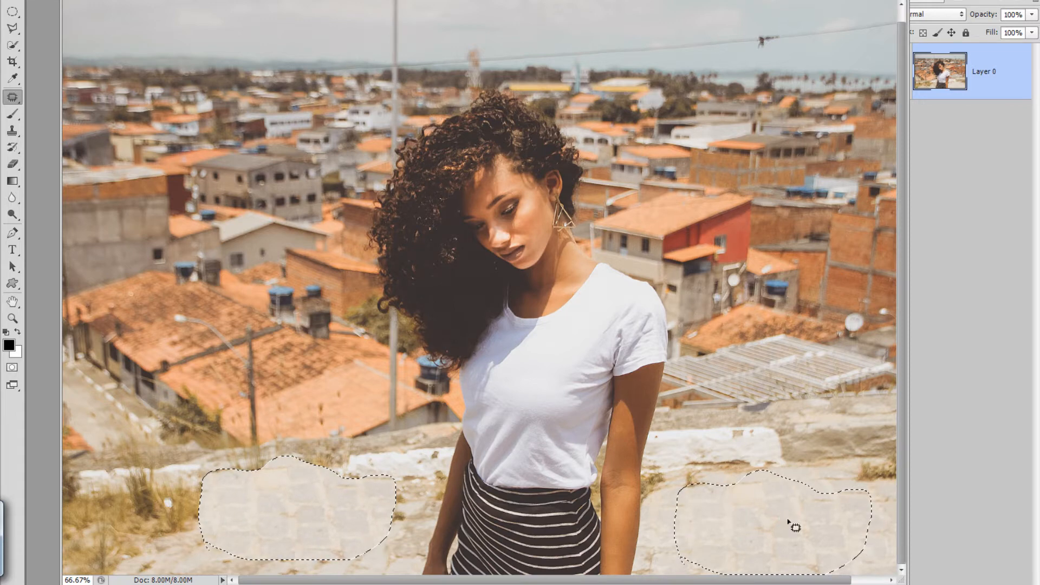
key(ctrl+d)
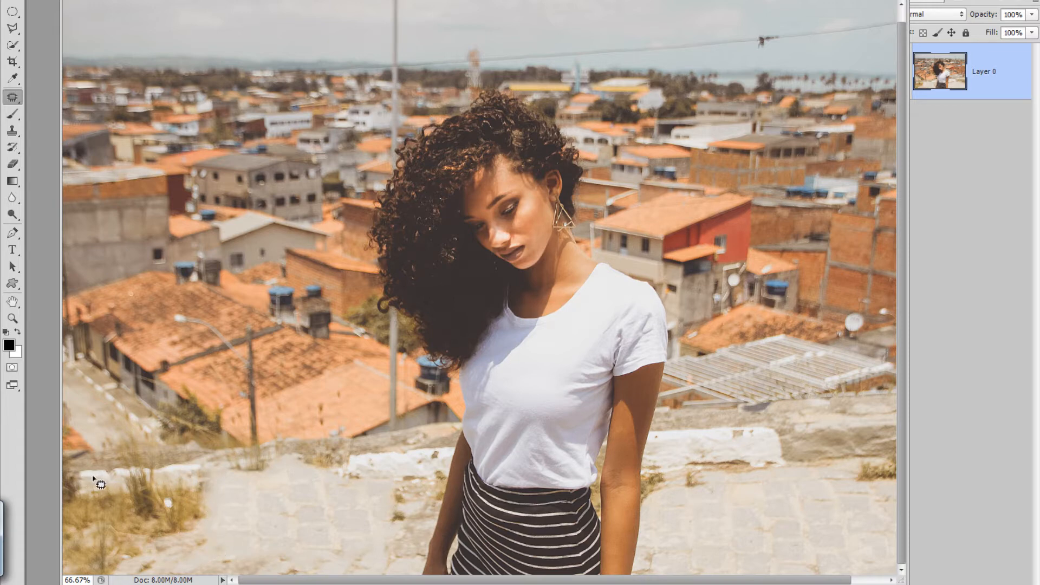
Patch the remaining dry grass along the photo's left edge and lower-left corner with clean paving, and deselect.
mouse_move(83, 475)
mouse_down()
mouse_move(213, 480)
mouse_move(209, 541)
mouse_move(178, 551)
mouse_move(94, 541)
mouse_move(69, 513)
mouse_move(82, 475)
mouse_up()
drag(136, 515, 279, 519)
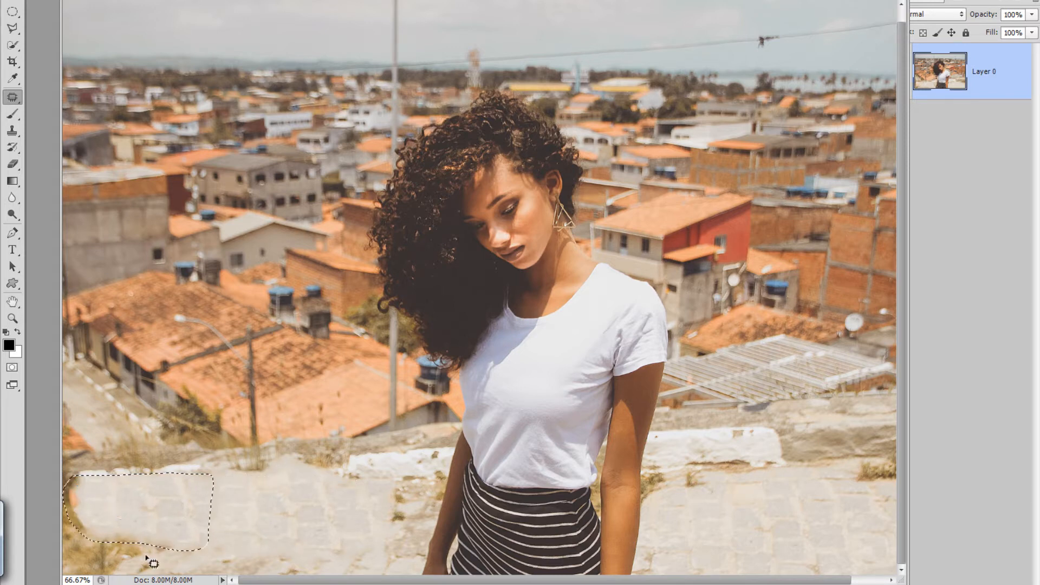
key(ctrl+d)
mouse_move(173, 556)
mouse_down()
mouse_move(104, 519)
mouse_move(89, 483)
mouse_move(68, 472)
mouse_move(65, 570)
mouse_move(157, 581)
mouse_move(174, 559)
mouse_move(161, 549)
mouse_move(786, 544)
mouse_up()
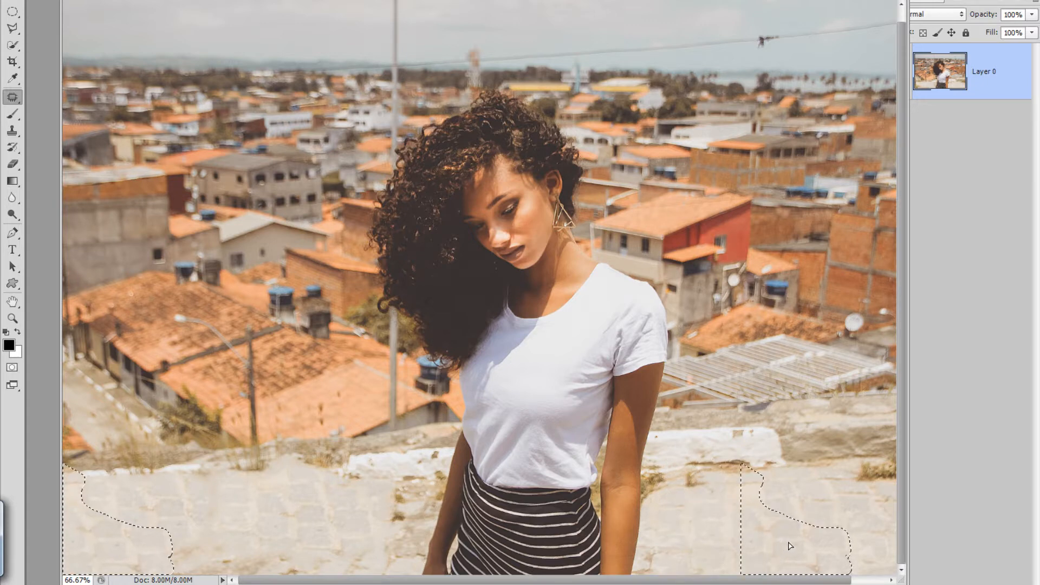
key(ctrl+d)
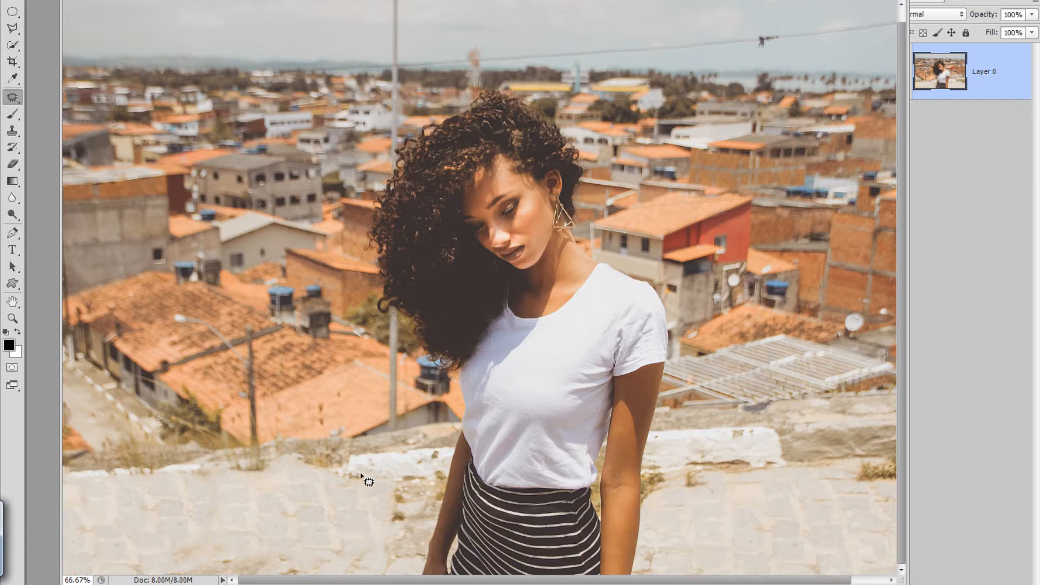
Patch the low wall left of the woman with clean white wall texture to rebuild its edge, and deselect.
mouse_move(370, 472)
mouse_down()
mouse_move(325, 453)
mouse_move(220, 468)
mouse_move(344, 480)
mouse_move(367, 478)
mouse_move(328, 471)
mouse_move(752, 448)
mouse_move(715, 448)
mouse_move(753, 439)
mouse_up()
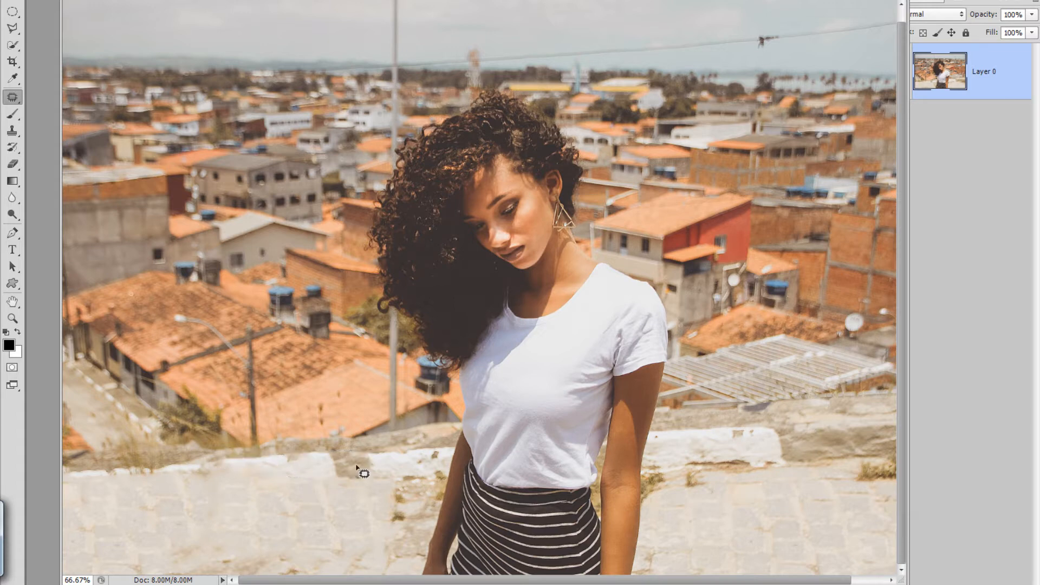
mouse_move(311, 453)
mouse_down()
mouse_move(381, 456)
mouse_move(379, 479)
mouse_move(345, 481)
mouse_move(315, 466)
mouse_move(311, 450)
mouse_move(382, 462)
mouse_up()
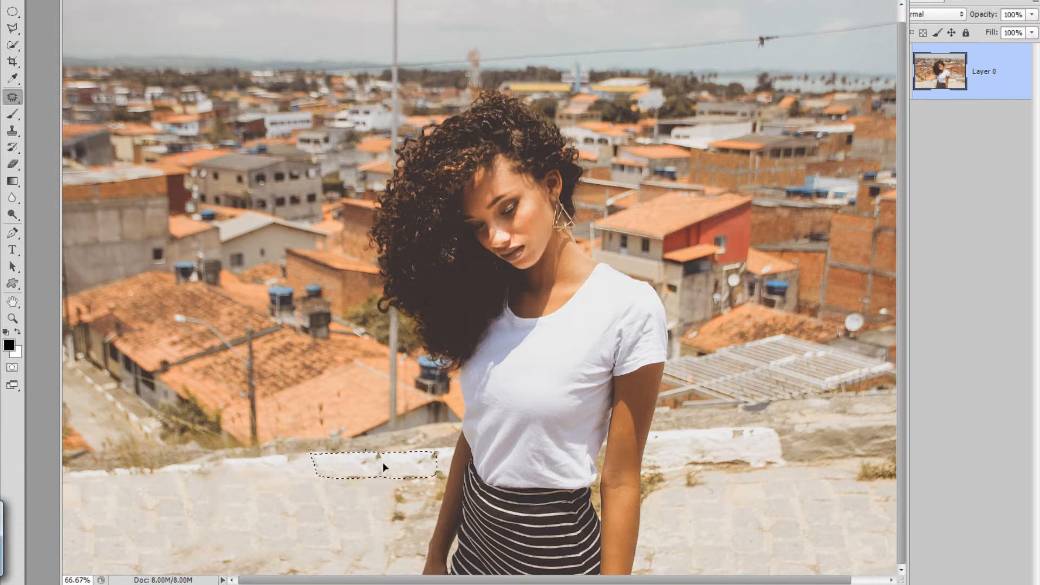
key(ctrl+d)
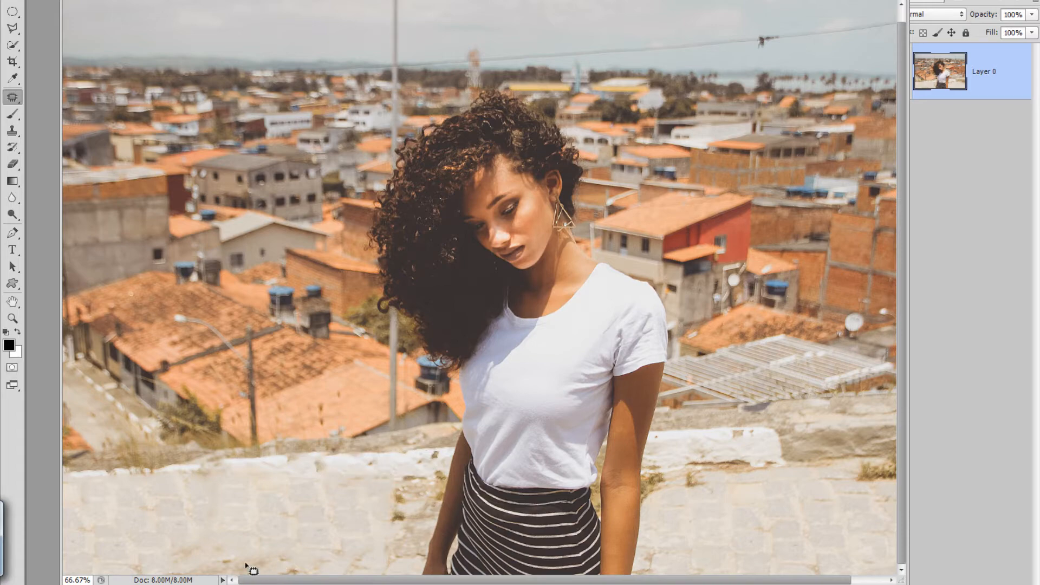
Select the woman's hair, face, neck and white T-shirt with the Quick Selection tool.
key(ctrl+1)
drag(477, 244, 496, 335)
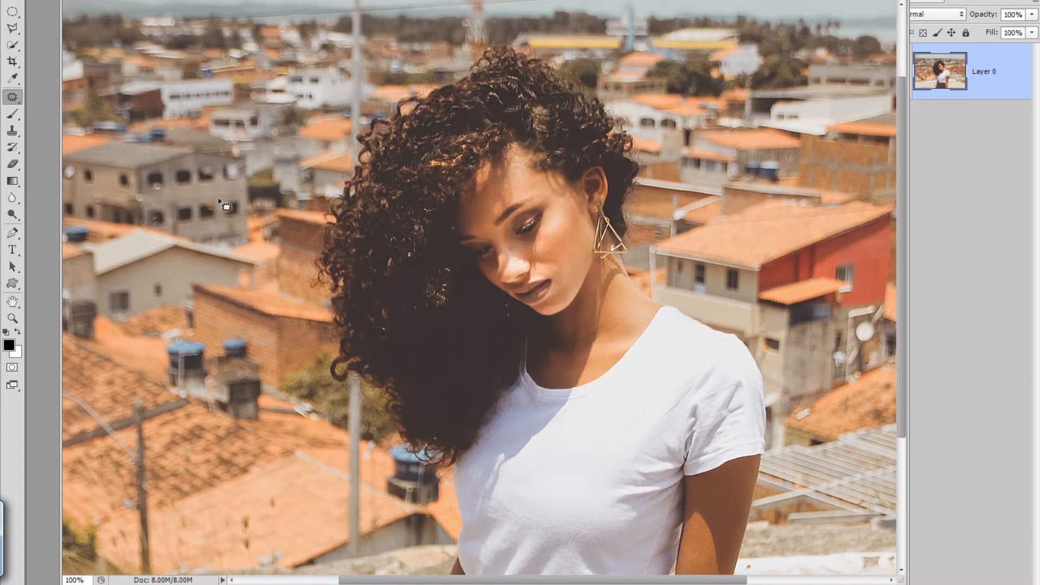
click(11, 45)
click(69, 43)
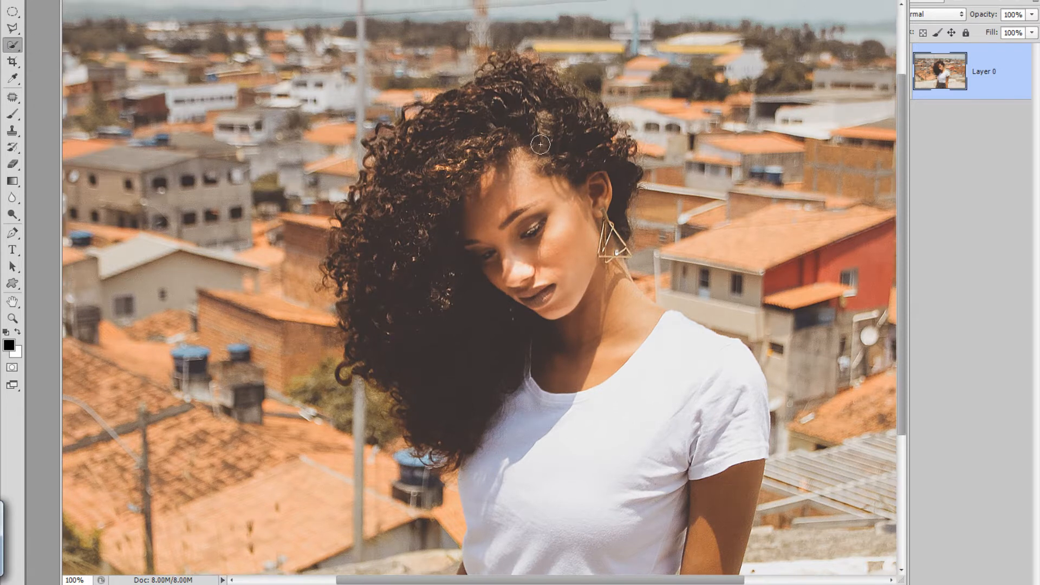
mouse_move(540, 145)
mouse_down()
mouse_move(488, 94)
mouse_move(419, 125)
mouse_move(379, 162)
mouse_move(341, 287)
mouse_move(364, 332)
mouse_move(364, 365)
mouse_up()
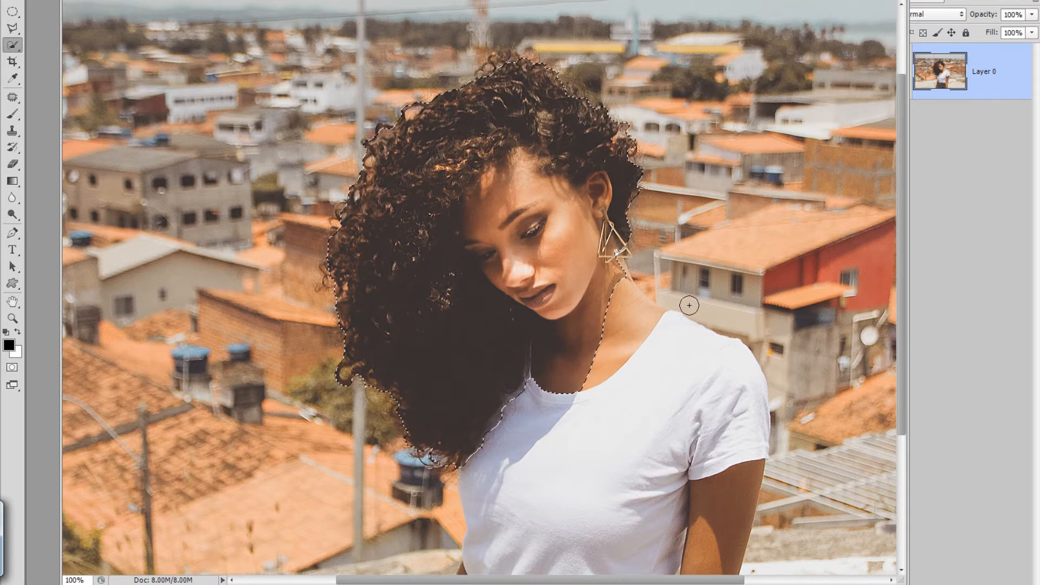
mouse_move(612, 270)
mouse_down()
mouse_move(607, 336)
mouse_move(641, 338)
mouse_move(668, 366)
mouse_up()
mouse_move(748, 204)
mouse_down()
mouse_move(725, 197)
mouse_move(643, 222)
mouse_move(668, 290)
mouse_move(643, 281)
mouse_up()
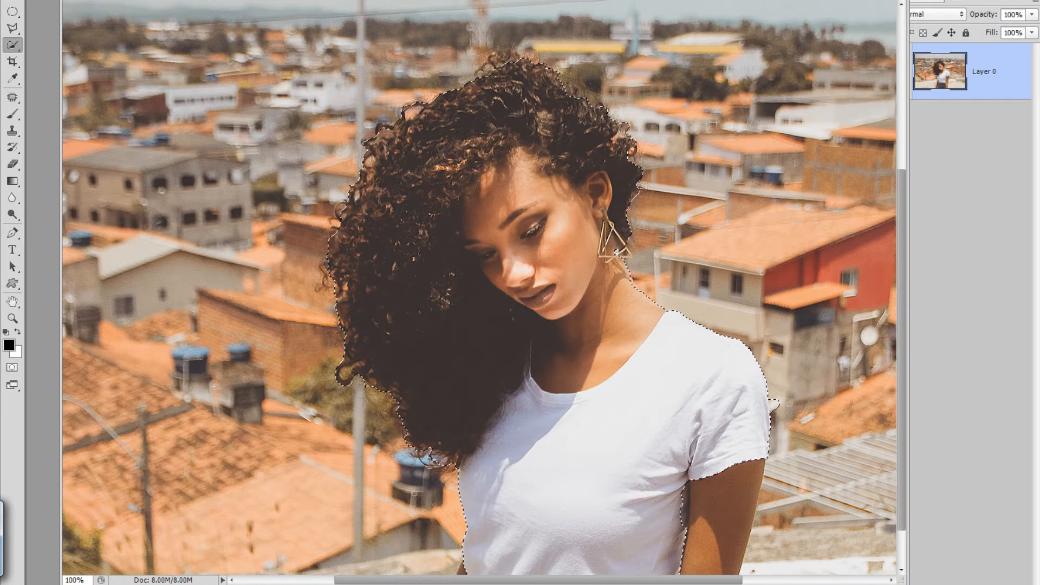
Extend the selection over both arms and the striped skirt, subtracting the ground picked up beside the forearm.
scroll(421, 433, down, 4)
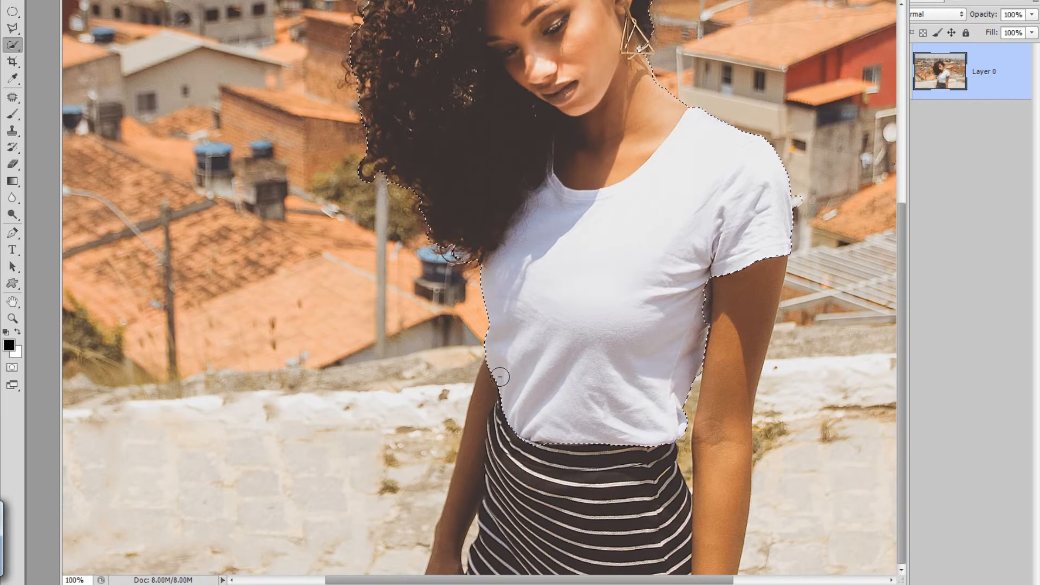
mouse_move(501, 380)
mouse_down()
mouse_move(497, 372)
mouse_move(517, 383)
mouse_move(488, 437)
mouse_up()
drag(465, 475, 450, 525)
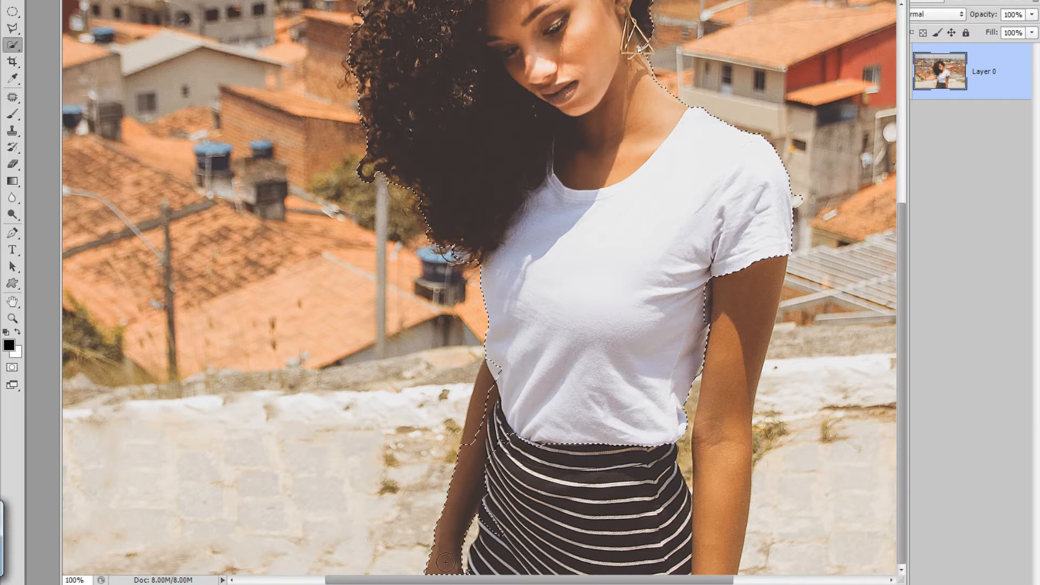
click(468, 441)
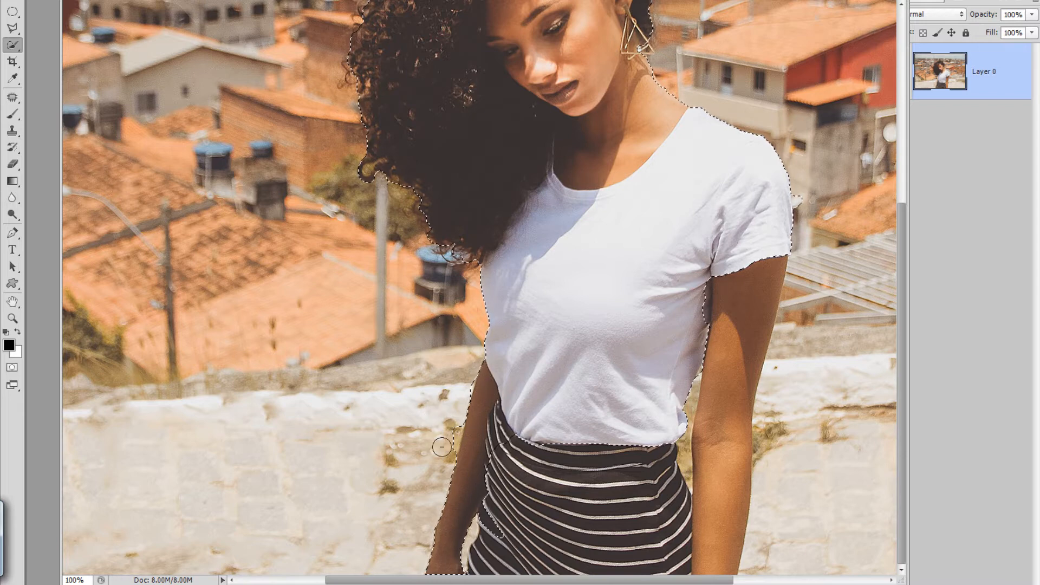
drag(442, 447, 448, 440)
drag(742, 287, 731, 370)
drag(773, 423, 764, 448)
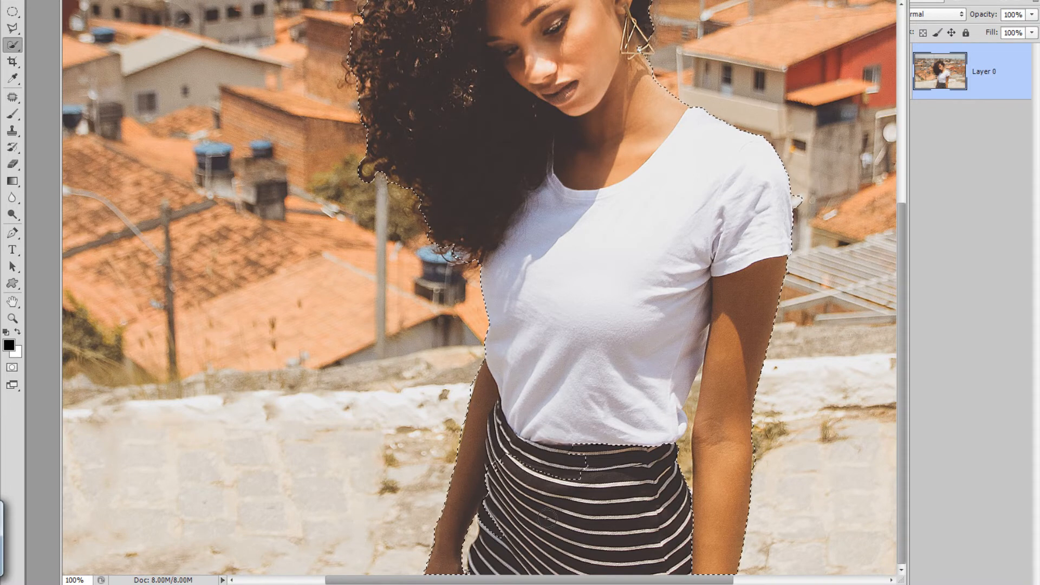
drag(547, 519, 541, 569)
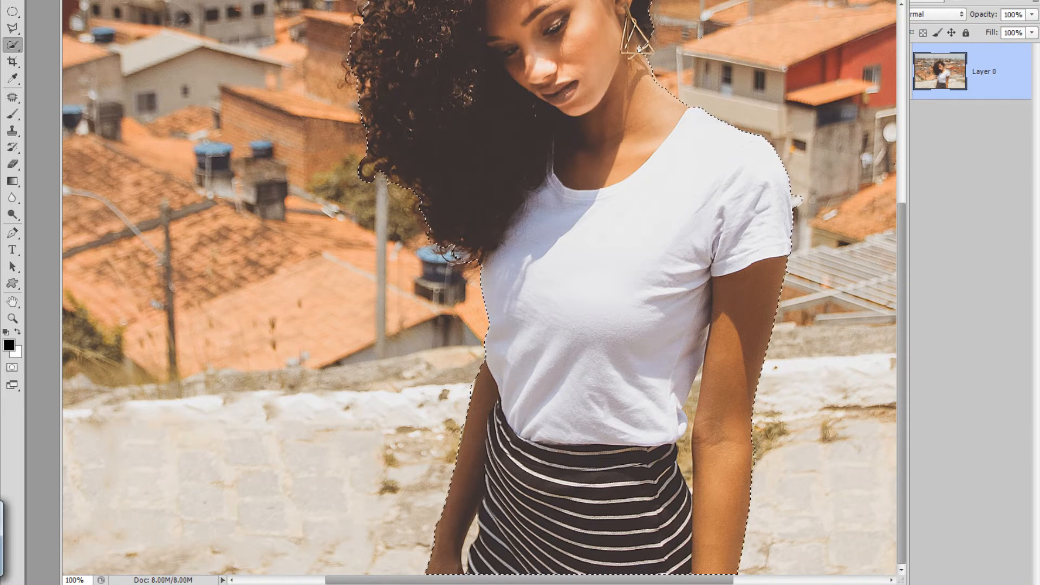
Show the selection of the woman as a Quick Mask overlay and activate the Brush tool.
key(ctrl+plus)
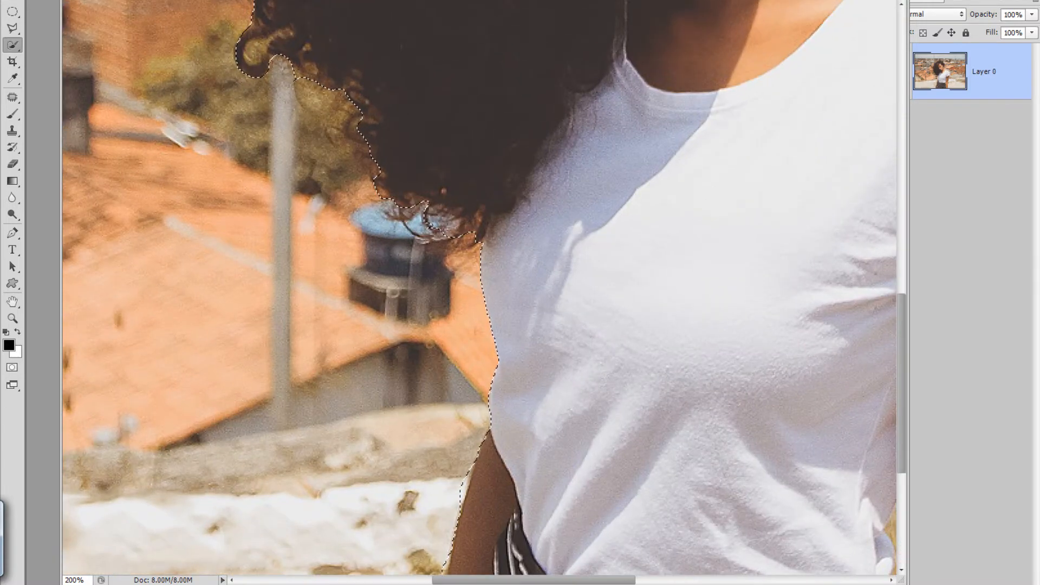
drag(487, 217, 431, 407)
drag(743, 4, 616, 0)
drag(893, 287, 728, 162)
drag(424, 397, 469, 406)
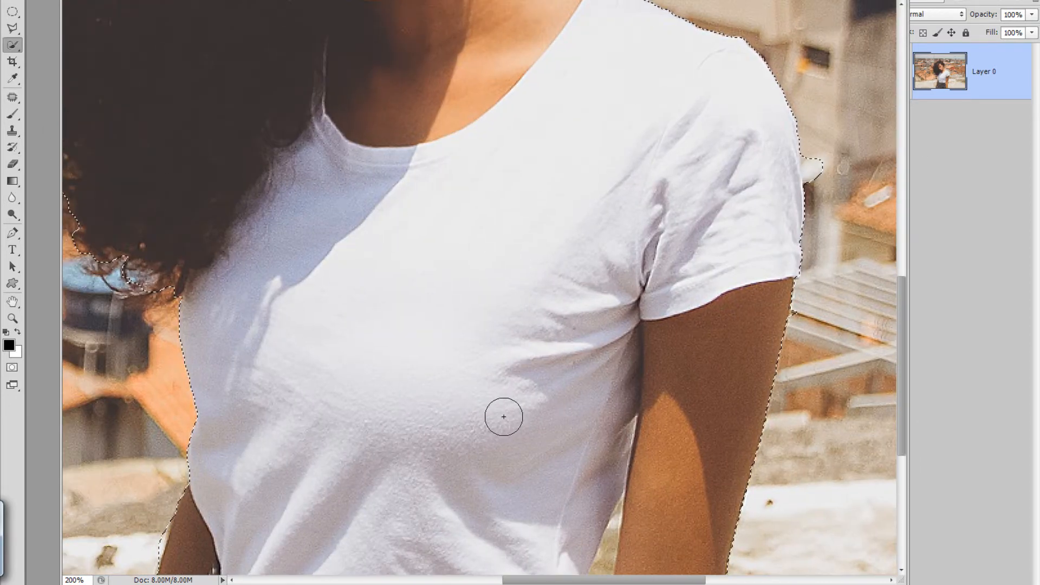
key(ctrl+d)
key(q)
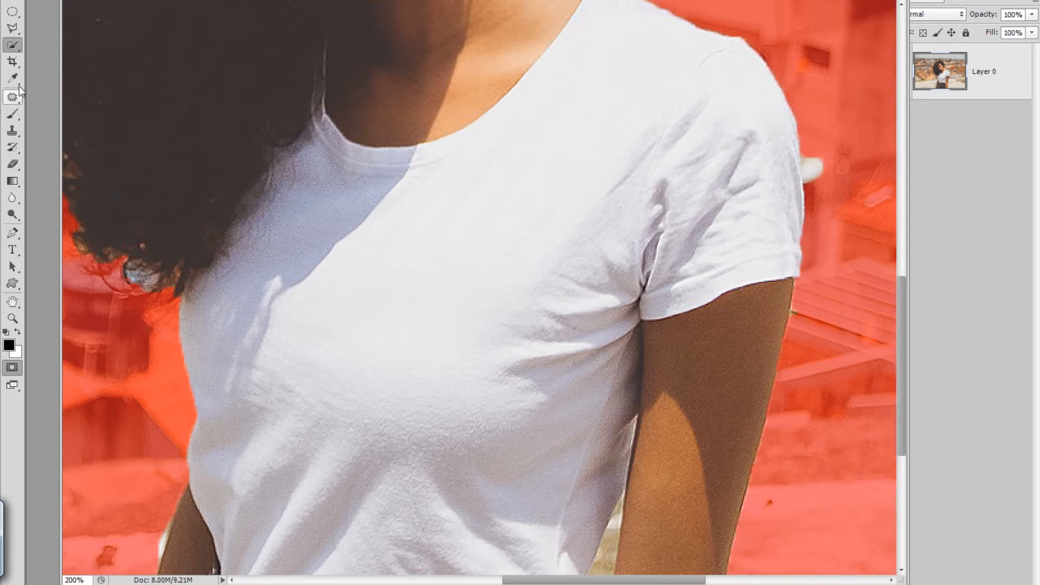
click(13, 115)
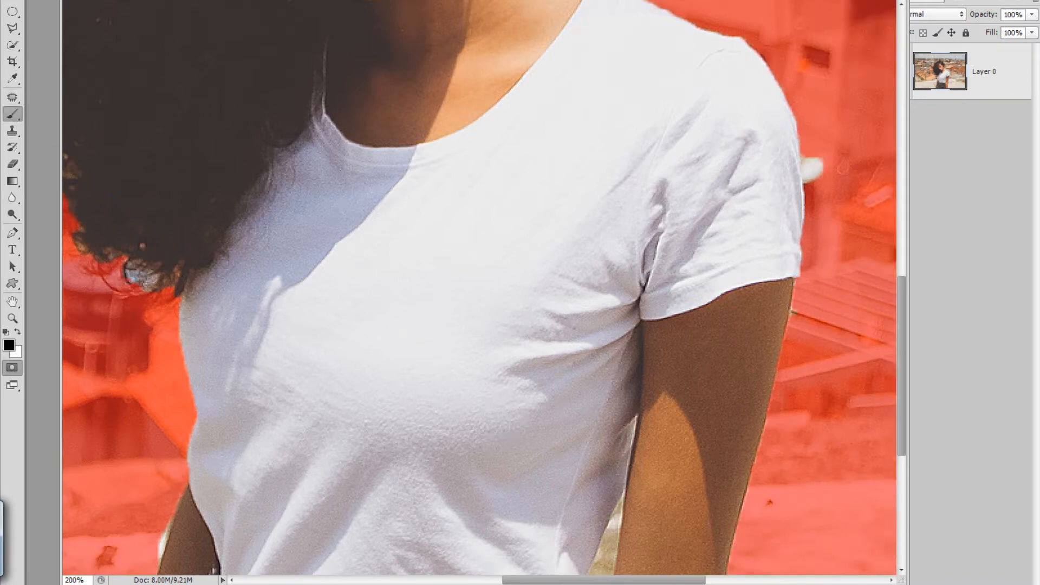
Paint black on the mask over the stray background beside the T-shirt sleeve and along the elbow below it.
key(x)
drag(818, 157, 818, 174)
click(19, 332)
mouse_move(822, 150)
mouse_down()
mouse_move(817, 190)
mouse_move(814, 157)
mouse_move(808, 181)
mouse_move(804, 162)
mouse_up()
drag(874, 341, 918, 148)
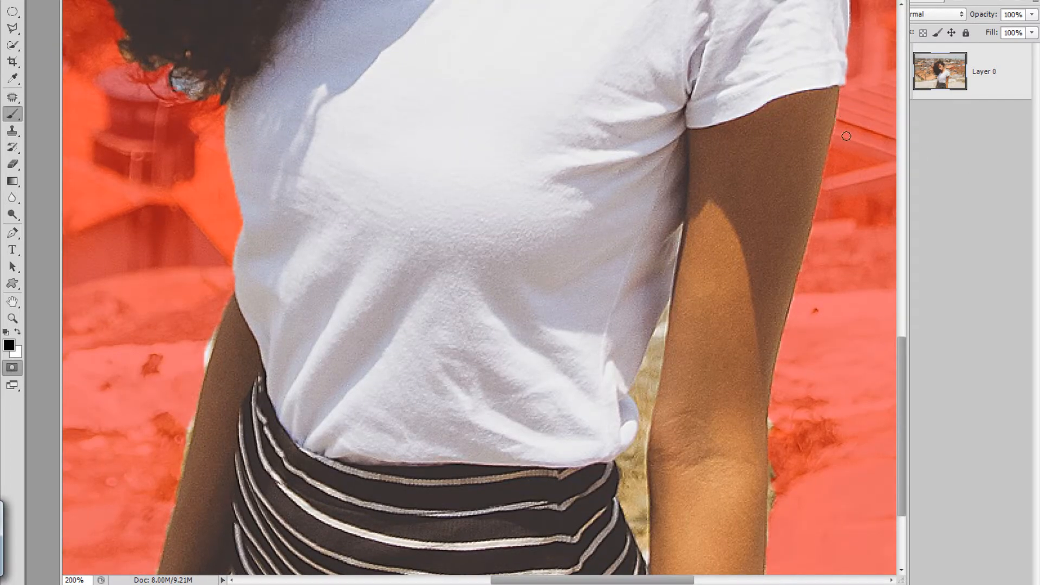
drag(1037, 389, 1002, 238)
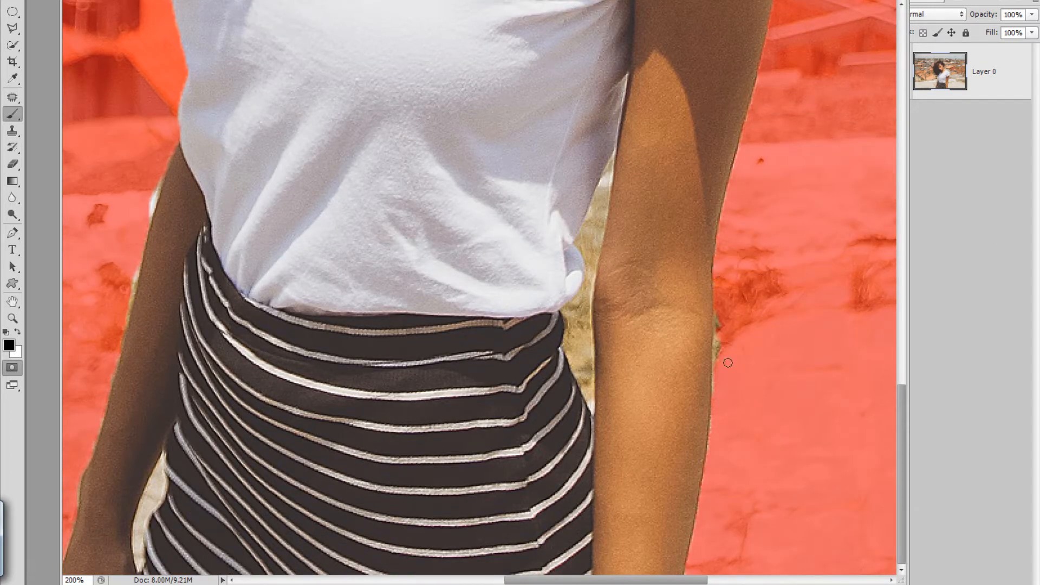
drag(716, 313, 717, 355)
Mask out the background fringe along the outer edge of the image-left arm and the gap between that hand and the skirt.
key(x)
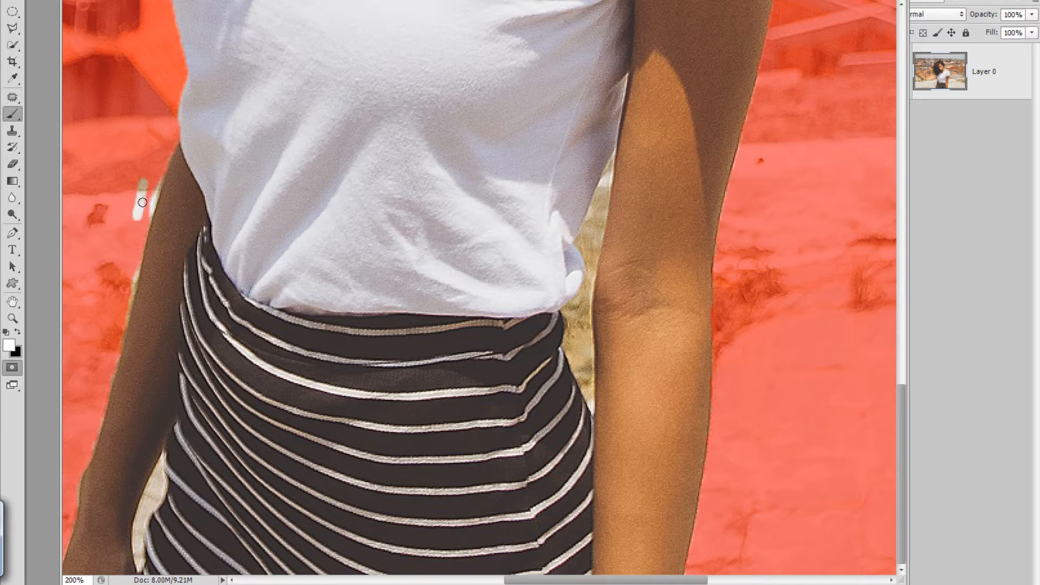
key(x)
mouse_move(150, 177)
mouse_down()
mouse_move(119, 371)
mouse_move(71, 517)
mouse_up()
key(x)
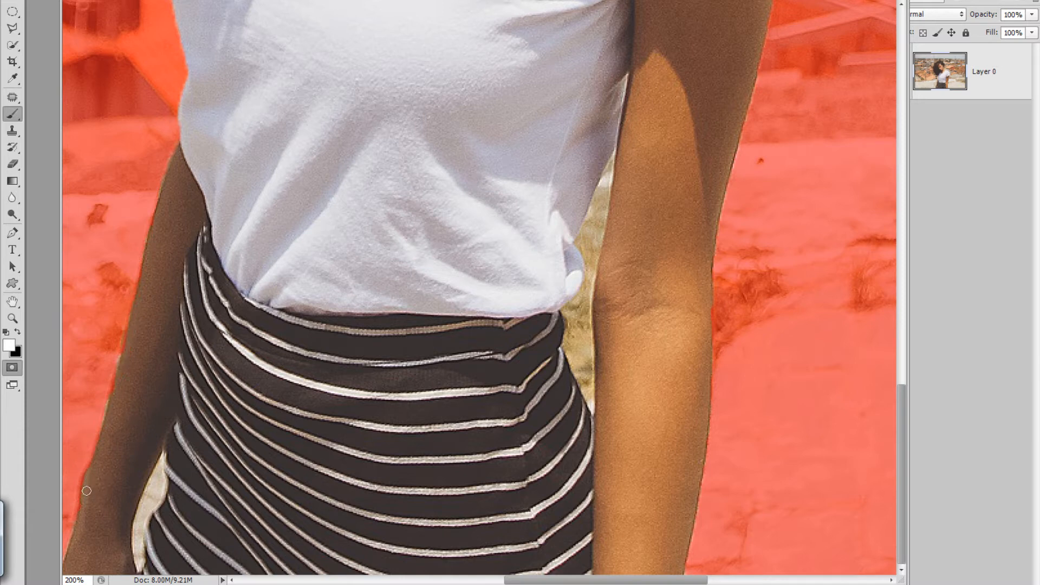
key(x)
mouse_move(160, 491)
mouse_down()
mouse_move(161, 459)
mouse_move(142, 559)
mouse_move(155, 504)
mouse_up()
key(x)
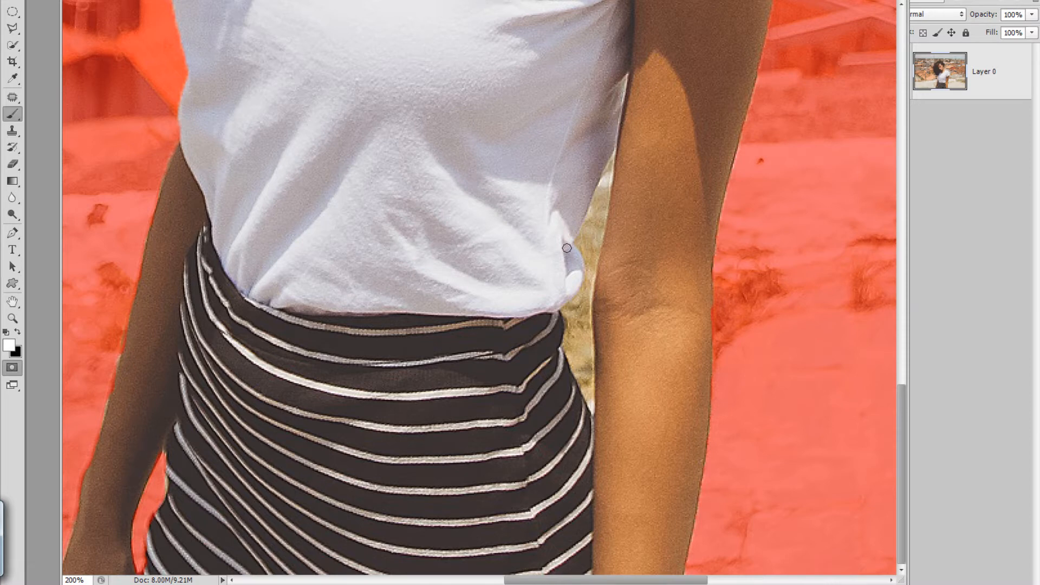
Paint black on the mask over the background gap between the T-shirt, skirt and image-right arm.
key(x)
mouse_move(590, 236)
mouse_down()
mouse_move(606, 162)
mouse_move(605, 222)
mouse_move(586, 260)
mouse_move(582, 363)
mouse_move(566, 339)
mouse_move(574, 284)
mouse_move(587, 337)
mouse_move(601, 241)
mouse_move(580, 241)
mouse_move(588, 222)
mouse_move(584, 249)
mouse_up()
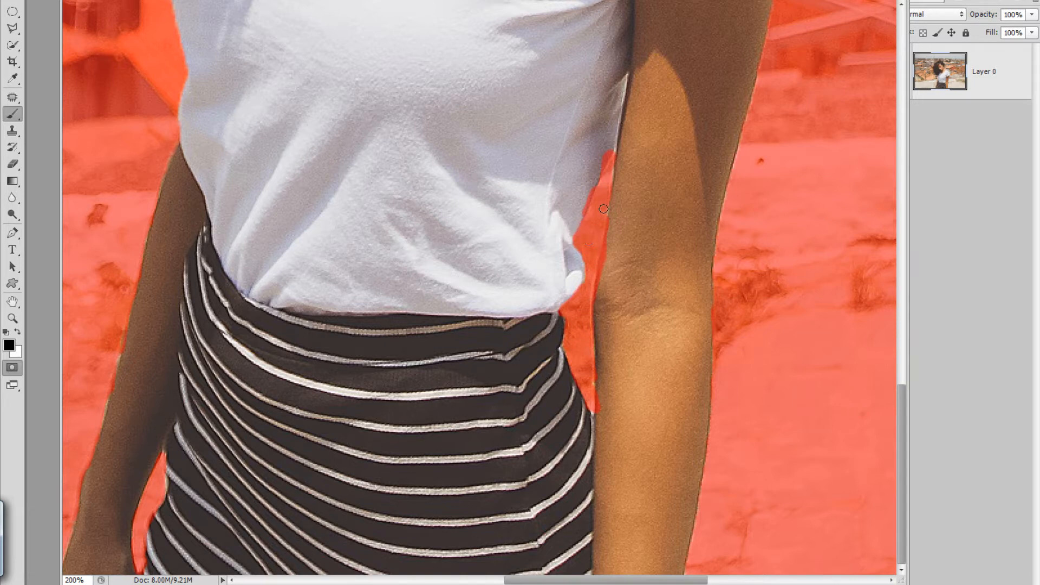
key(x)
scroll(479, 287, left, 8)
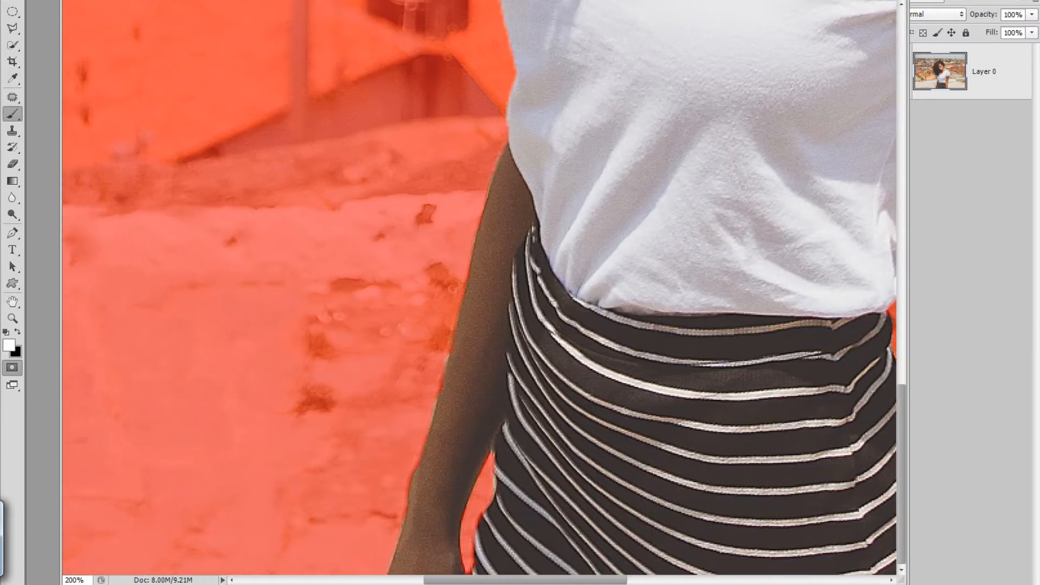
Exit Quick Mask mode to turn the painted mask back into a selection of the woman.
scroll(479, 287, right, 3)
scroll(479, 287, up, 8)
scroll(480, 287, up, 10)
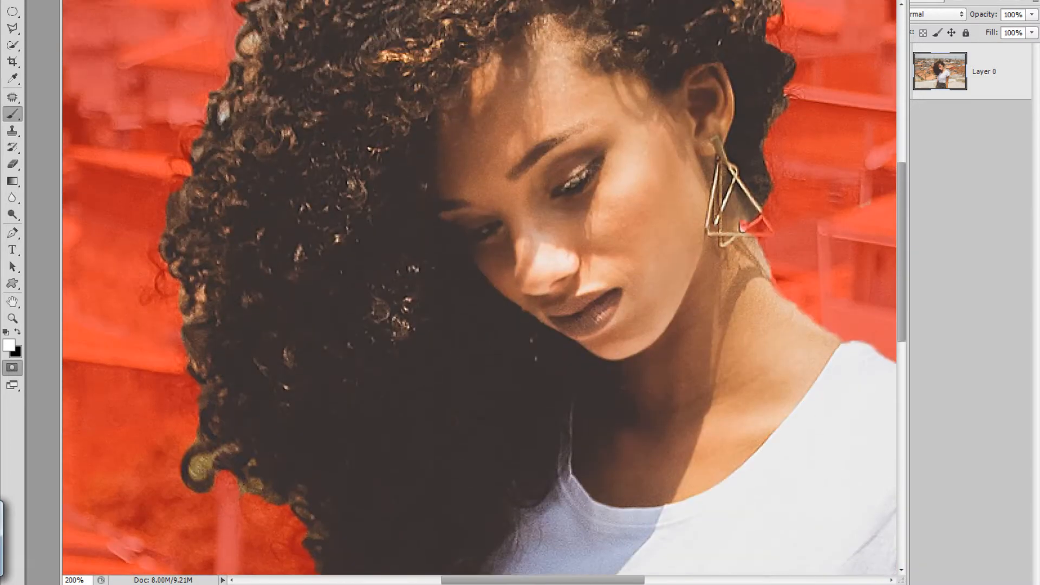
scroll(479, 287, down, 5)
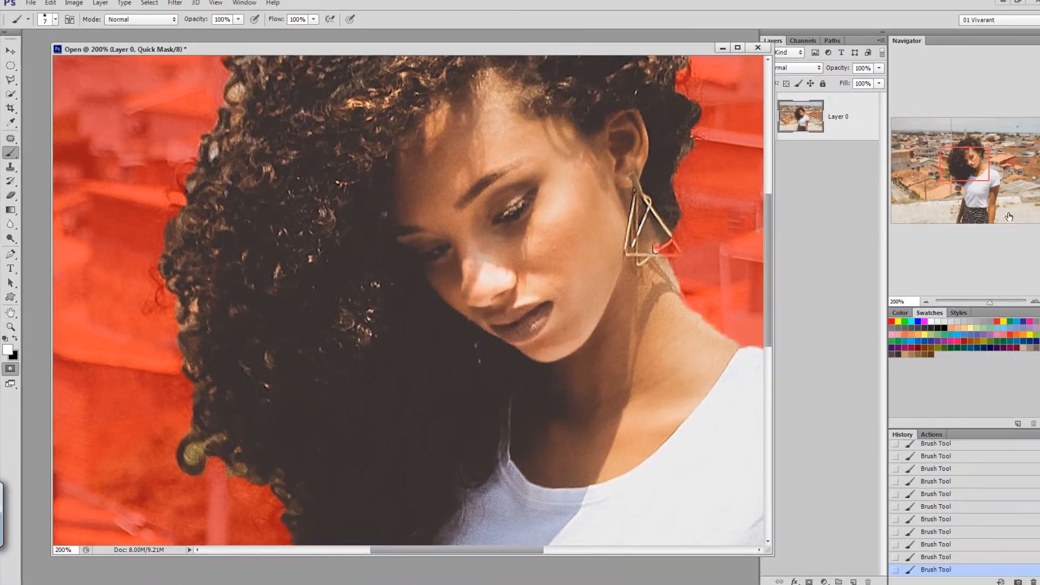
key(q)
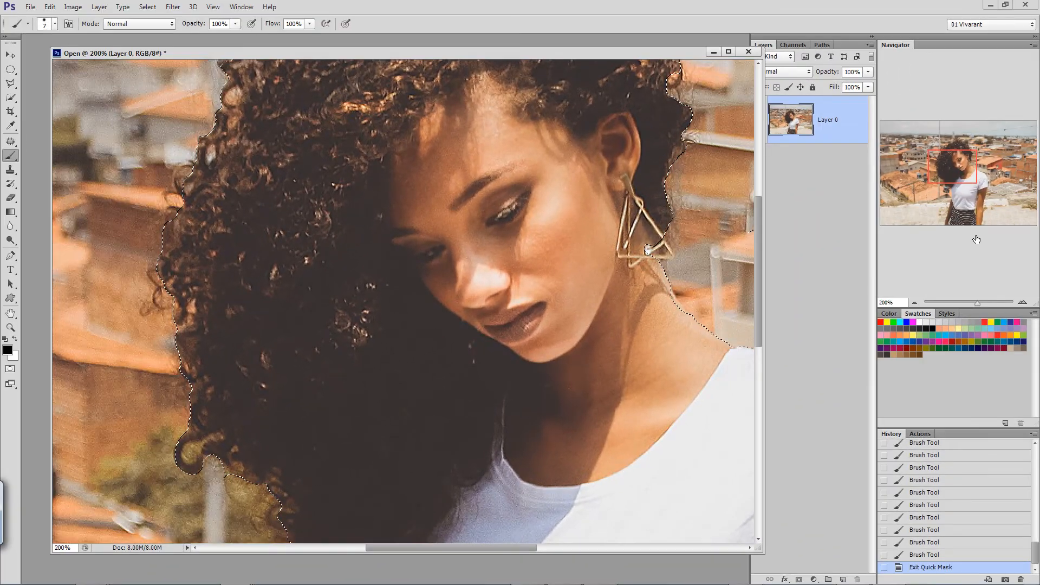
Refine the edge of the woman's selection with Feather 3.5 px and Smooth 5, output as a selection.
drag(956, 163, 954, 152)
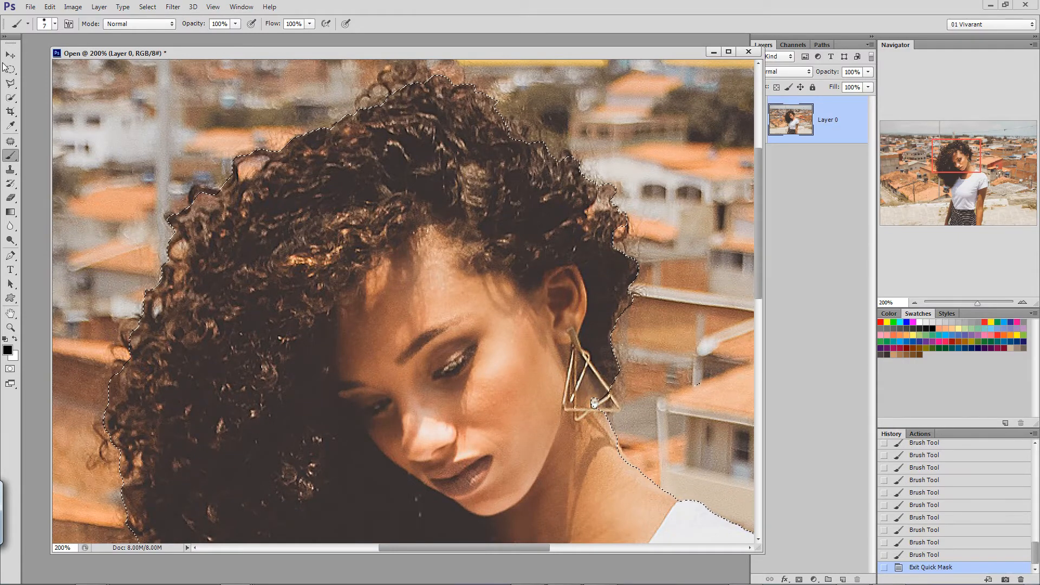
key(m)
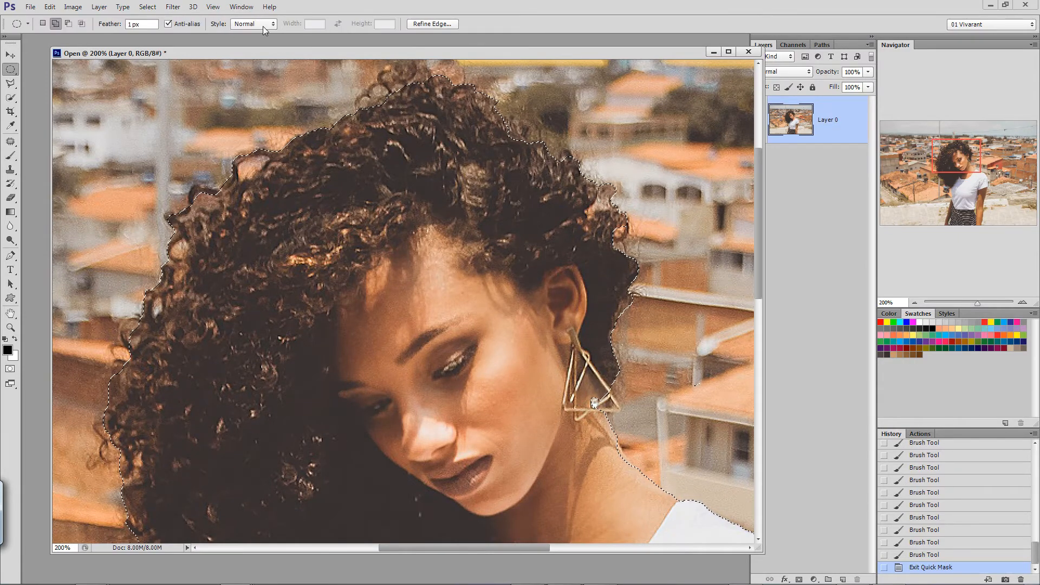
click(431, 23)
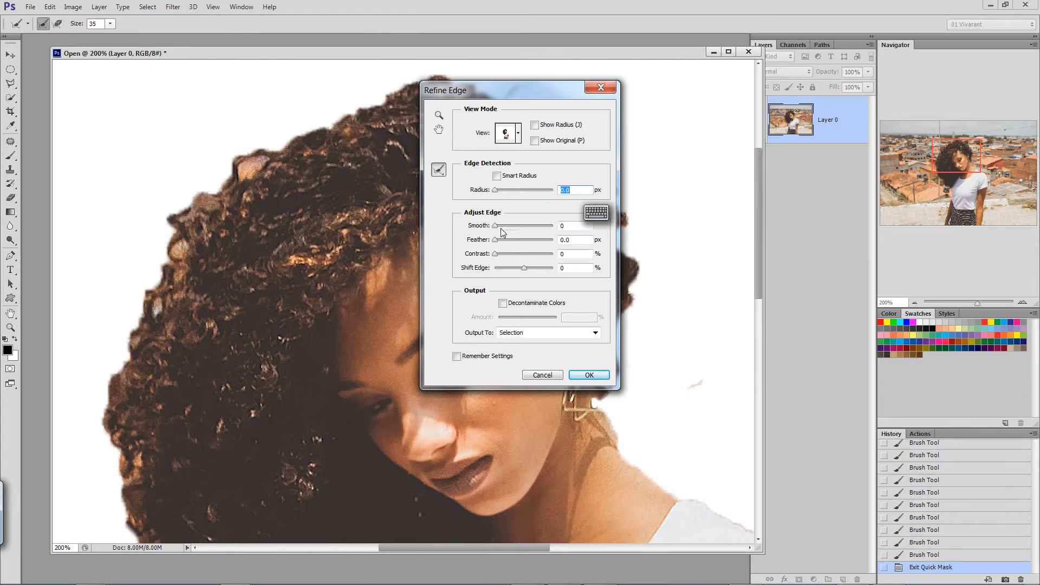
drag(495, 240, 508, 239)
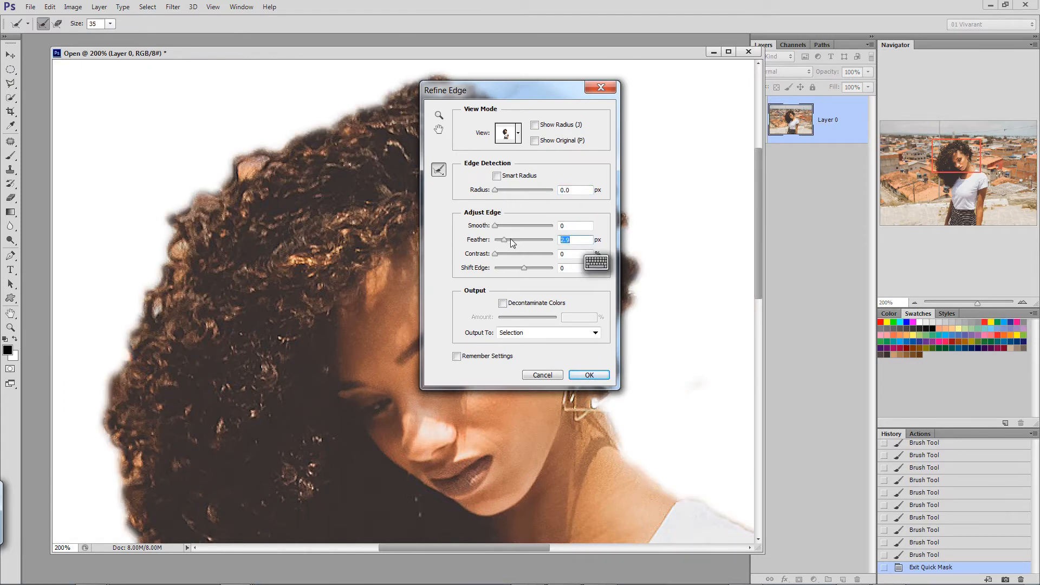
key(Up)
key(Up)
key(Up)
key(Up)
key(Up)
key(Up)
drag(497, 226, 521, 224)
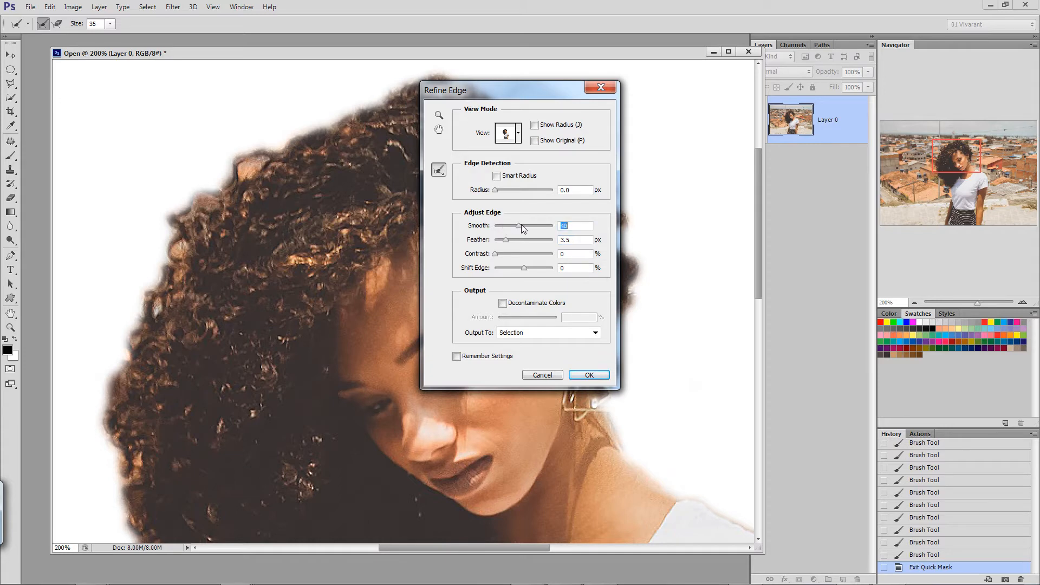
text(5)
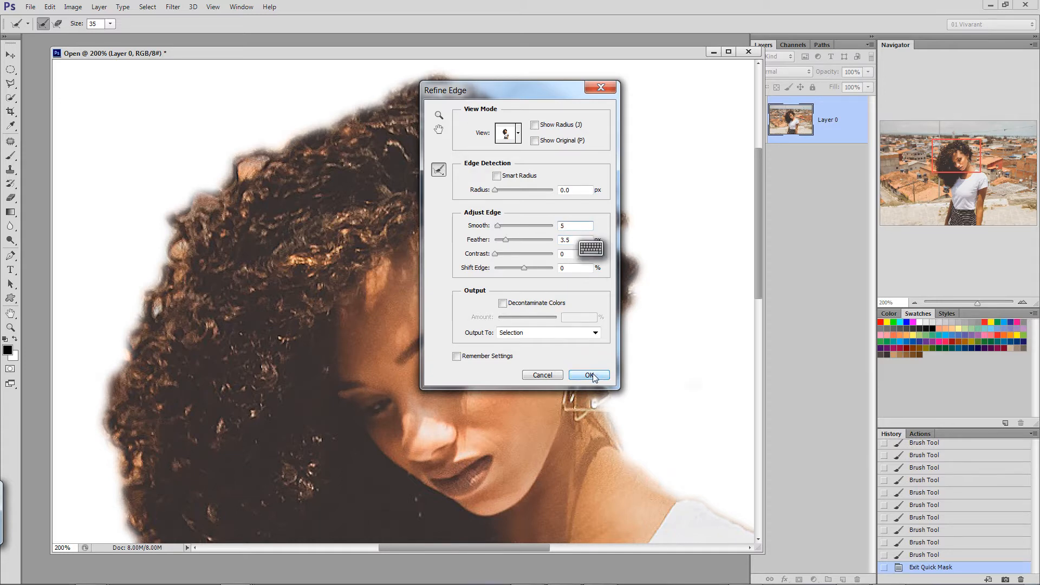
click(589, 375)
Duplicate Layer 0 as "Layer 0 copy" in the same document.
click(915, 301)
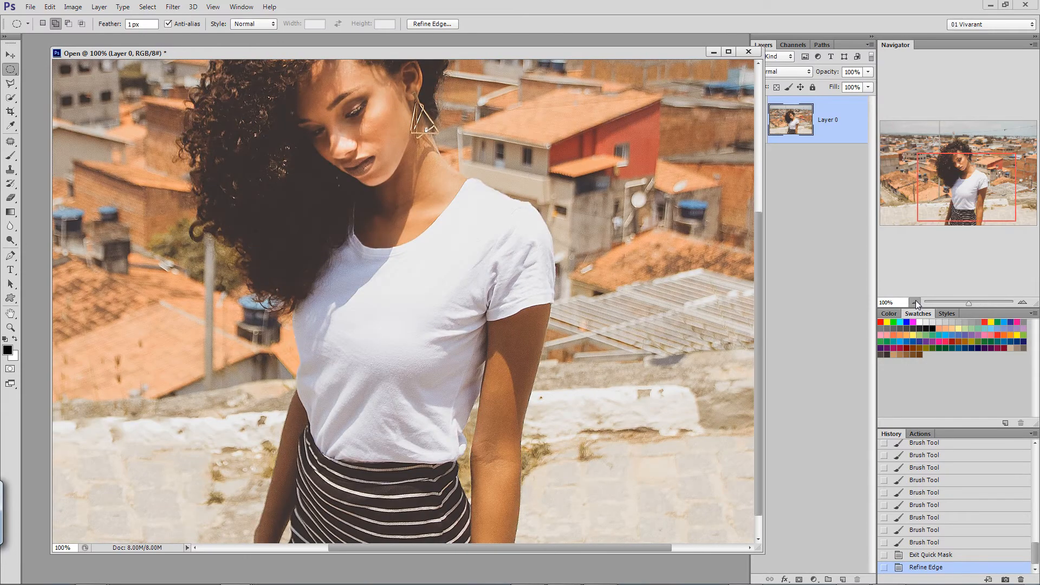
click(915, 302)
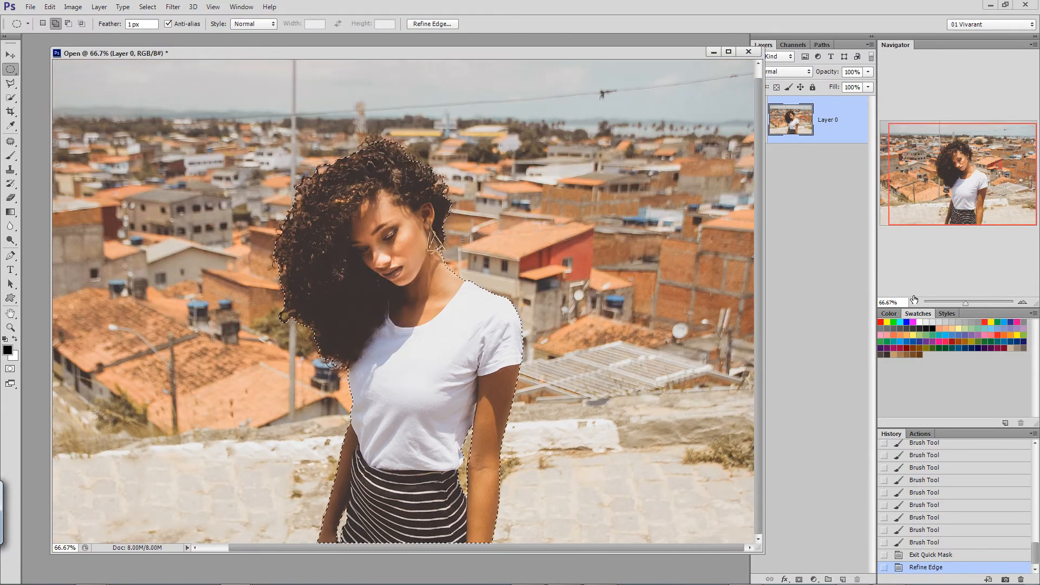
right_click(827, 124)
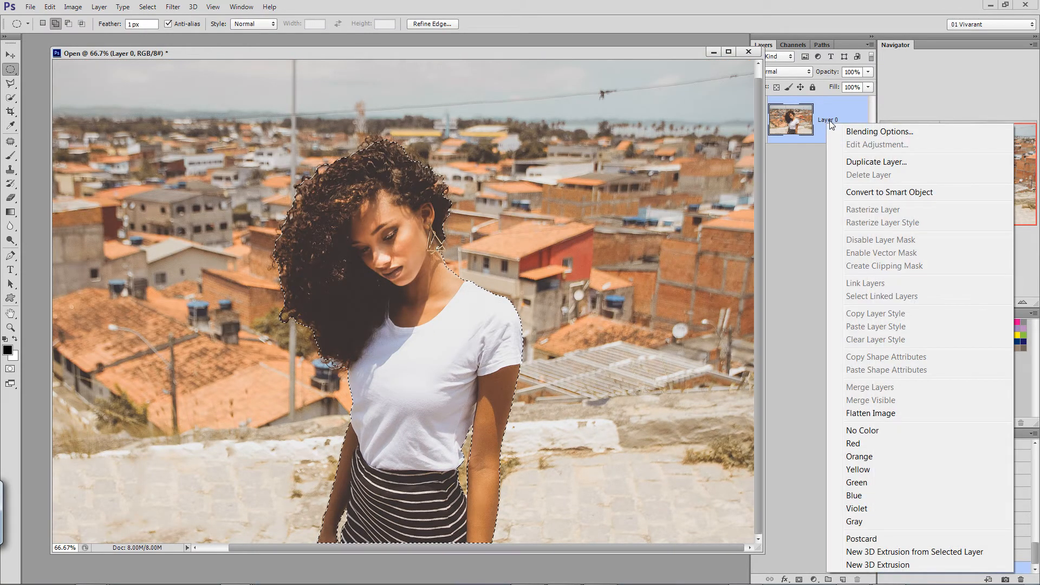
click(872, 162)
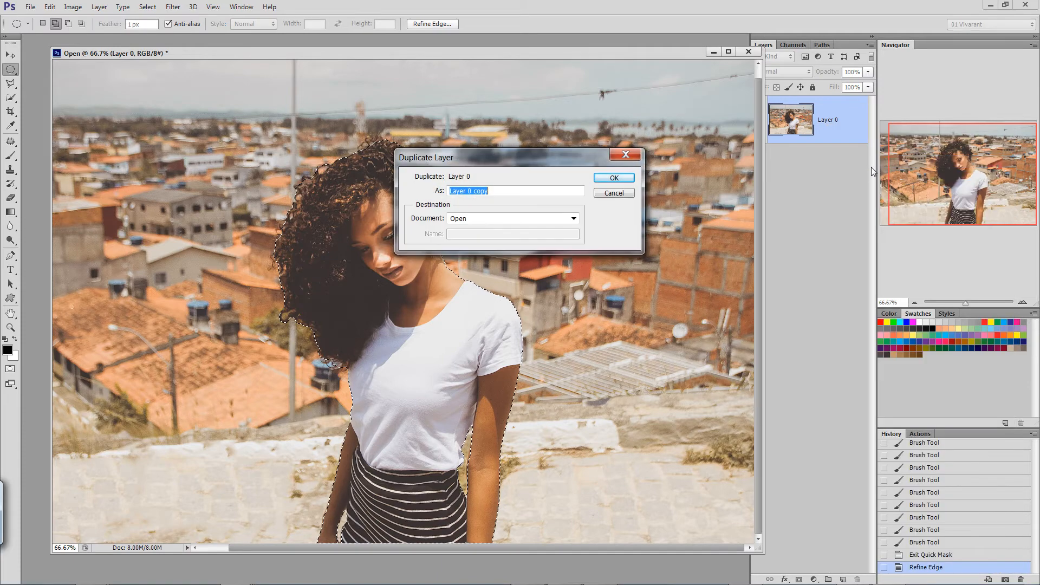
click(619, 179)
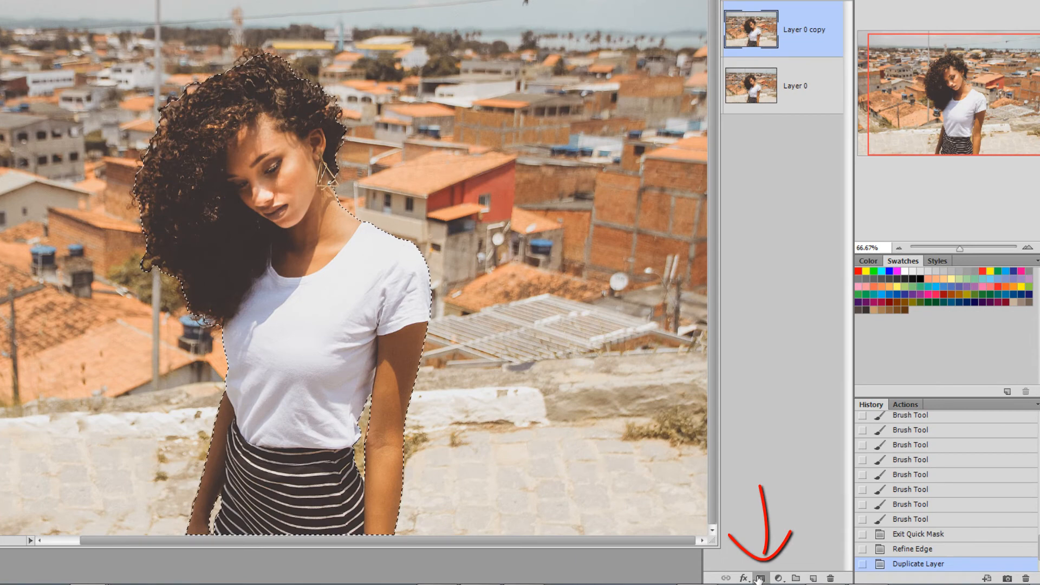
Add a layer mask from the woman's selection to Layer 0 copy and invert it so she is hidden.
click(761, 579)
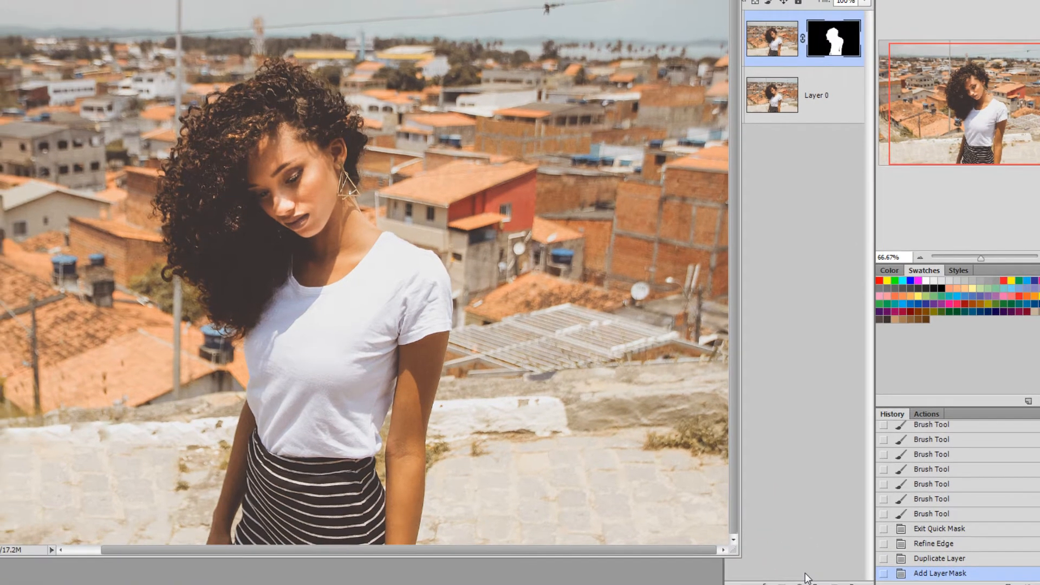
key(ctrl+i)
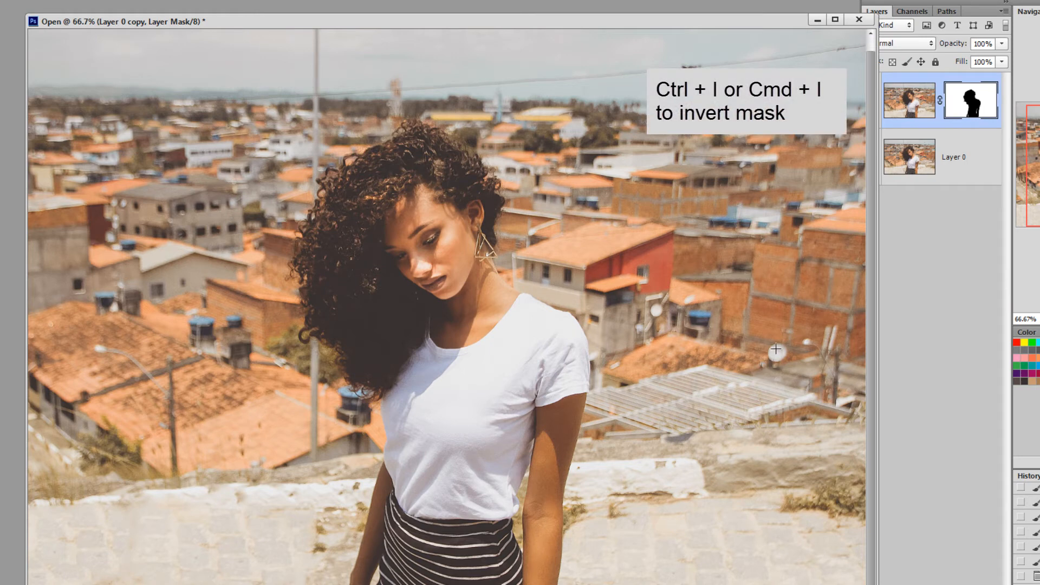
Load the layer mask as a selection and draw a black-to-white linear gradient on it from the image's bottom edge up to the T-shirt.
ctrl+click(981, 103)
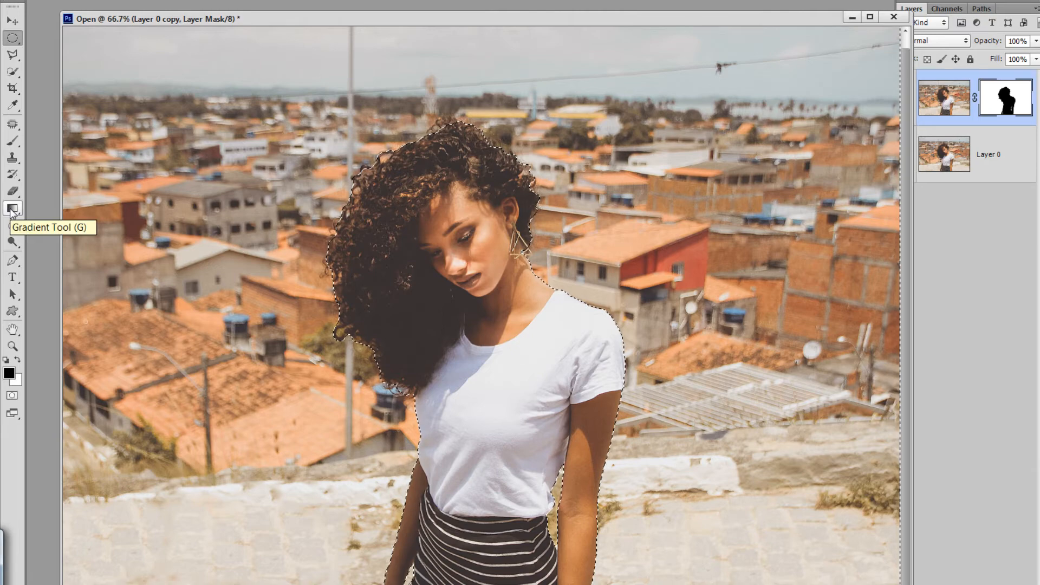
click(12, 210)
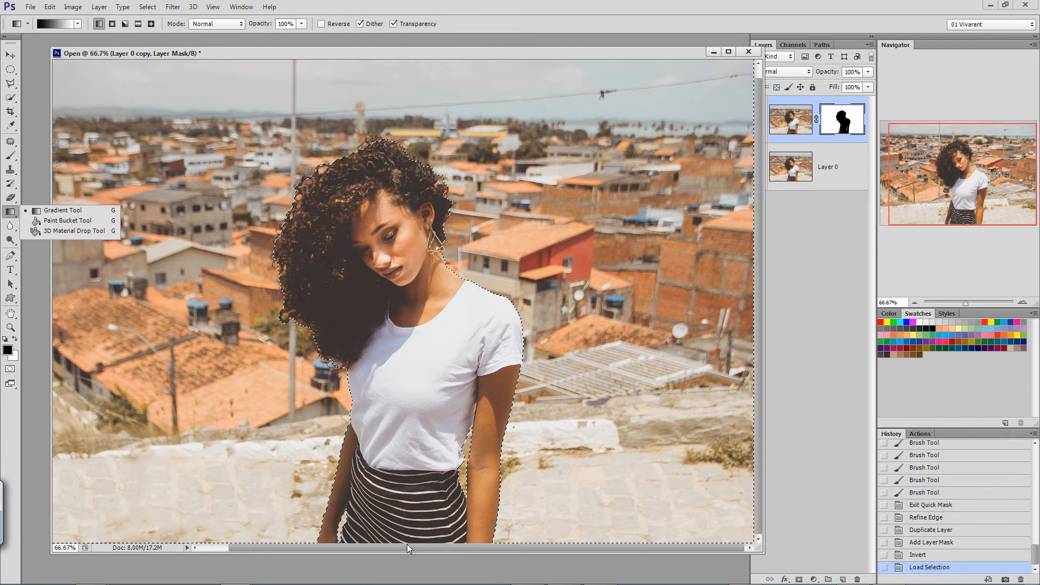
drag(407, 544, 408, 561)
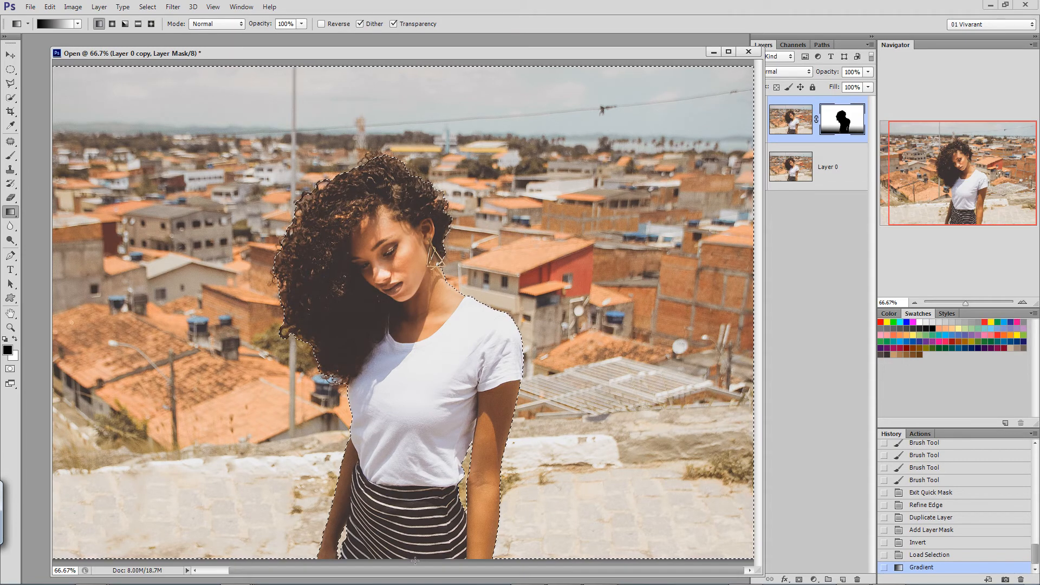
drag(412, 494, 429, 402)
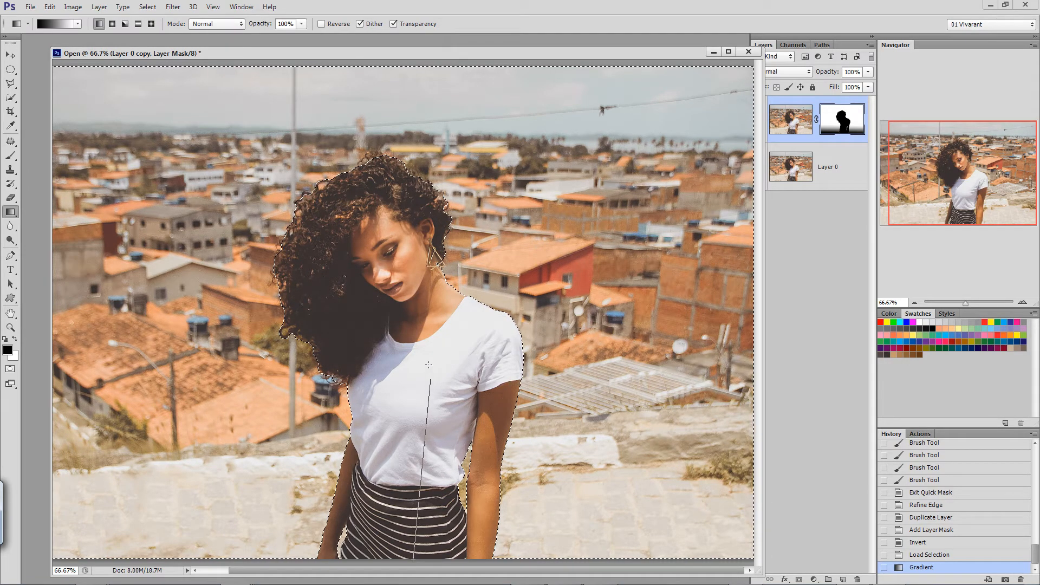
drag(429, 365, 419, 352)
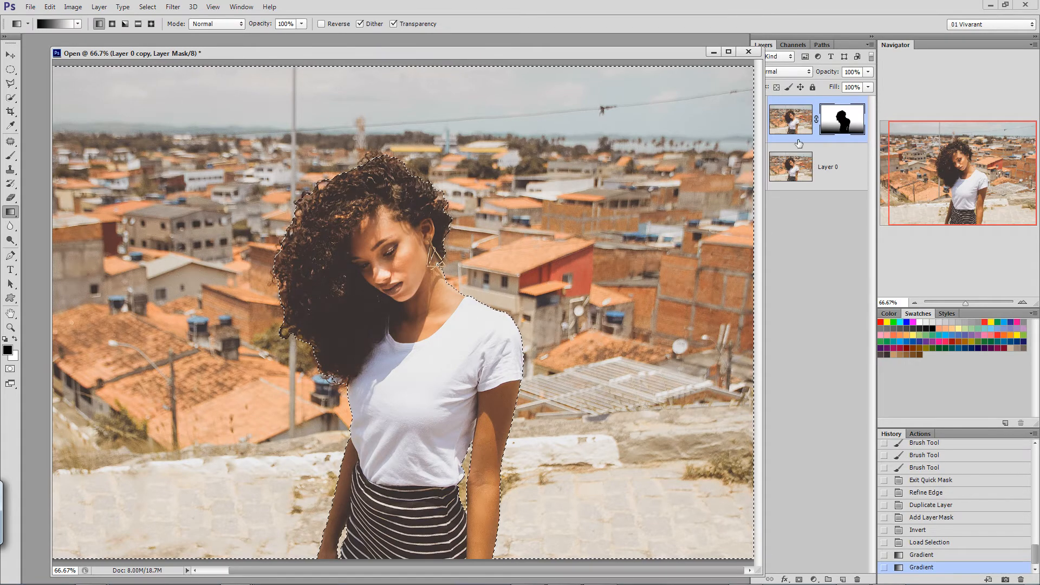
Hide Layer 0 to inspect the masked copy on its own, and show Layer 0 again.
drag(652, 57, 593, 56)
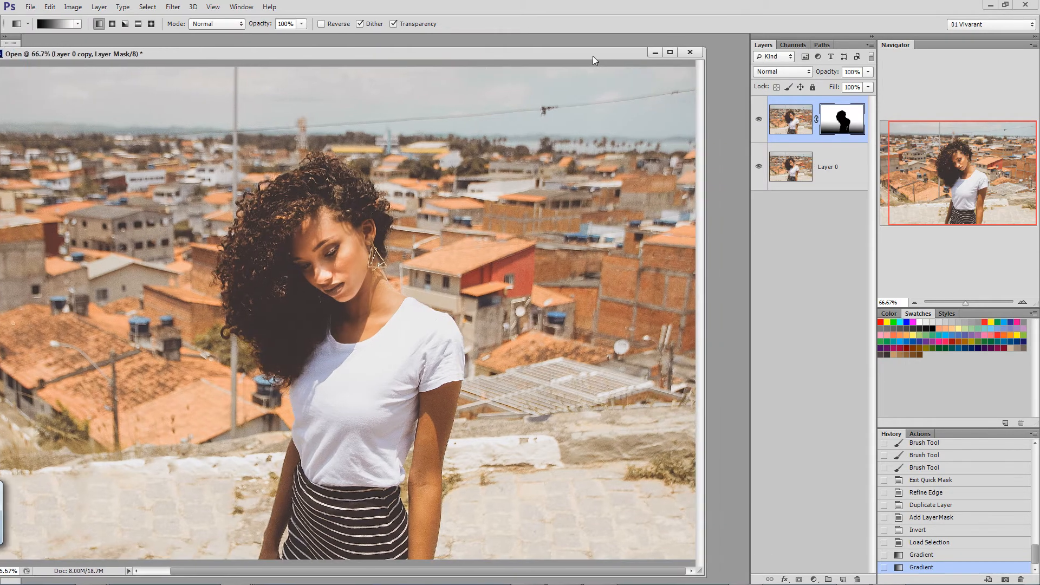
click(759, 168)
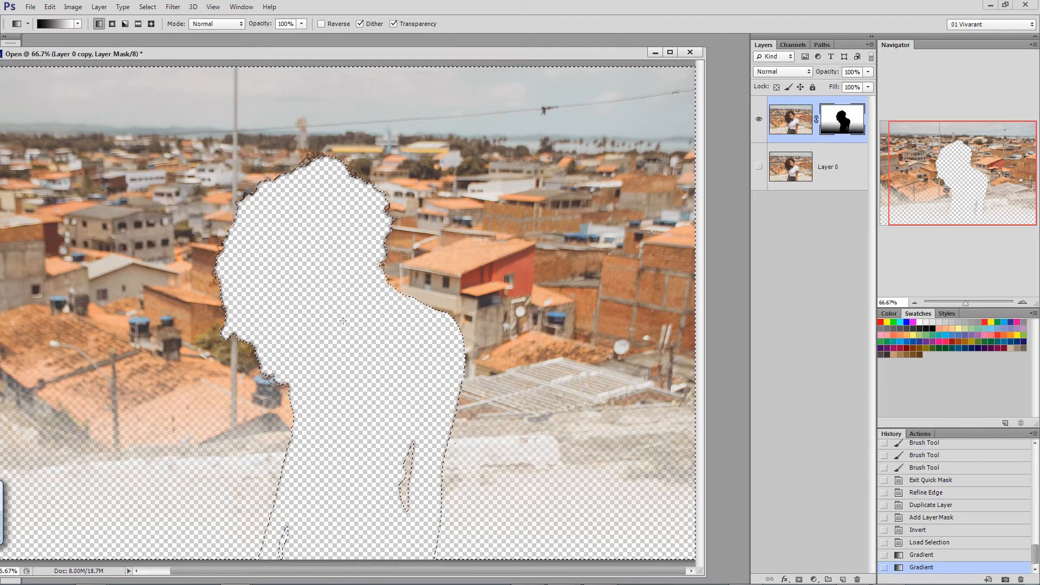
click(758, 167)
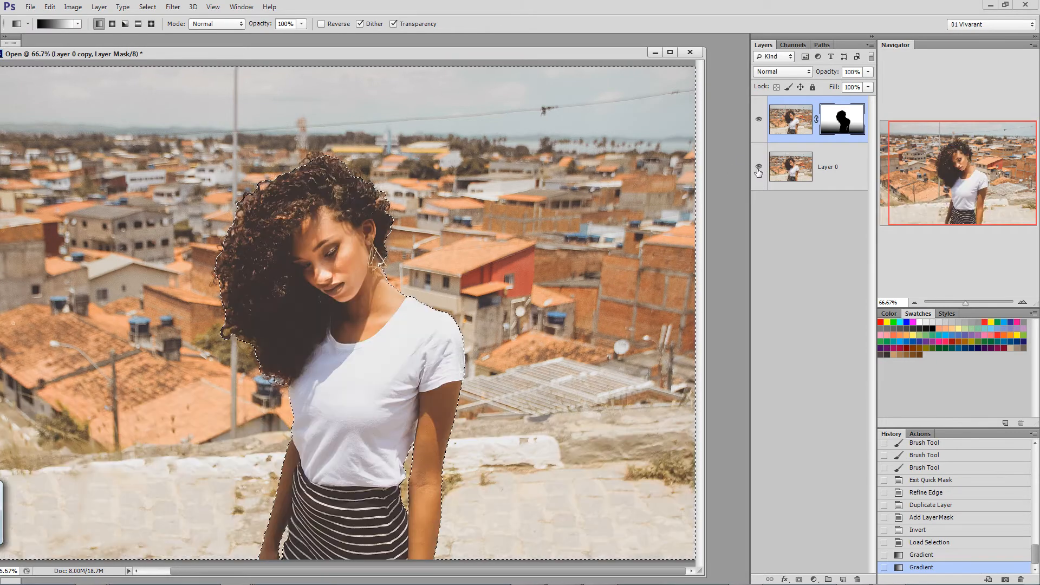
Target the image of Layer 0 copy instead of its mask and open the Lens Blur filter for it.
drag(948, 168, 909, 167)
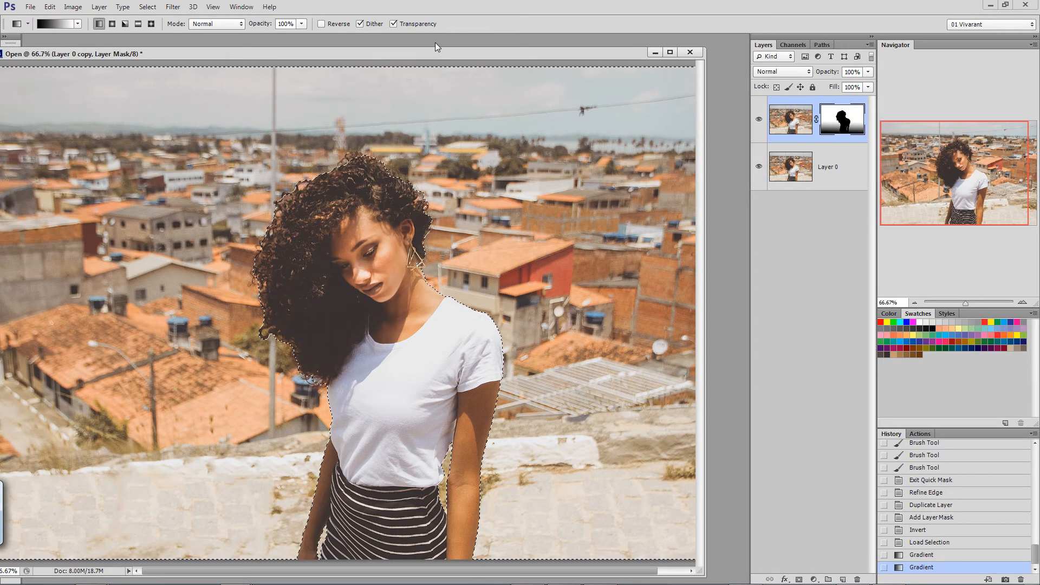
drag(418, 54, 447, 55)
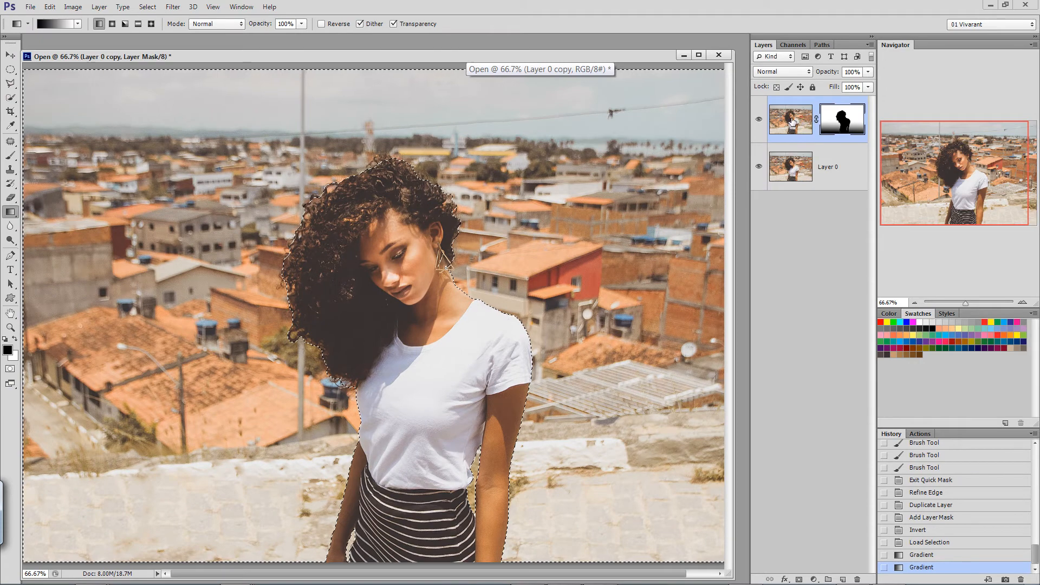
click(788, 124)
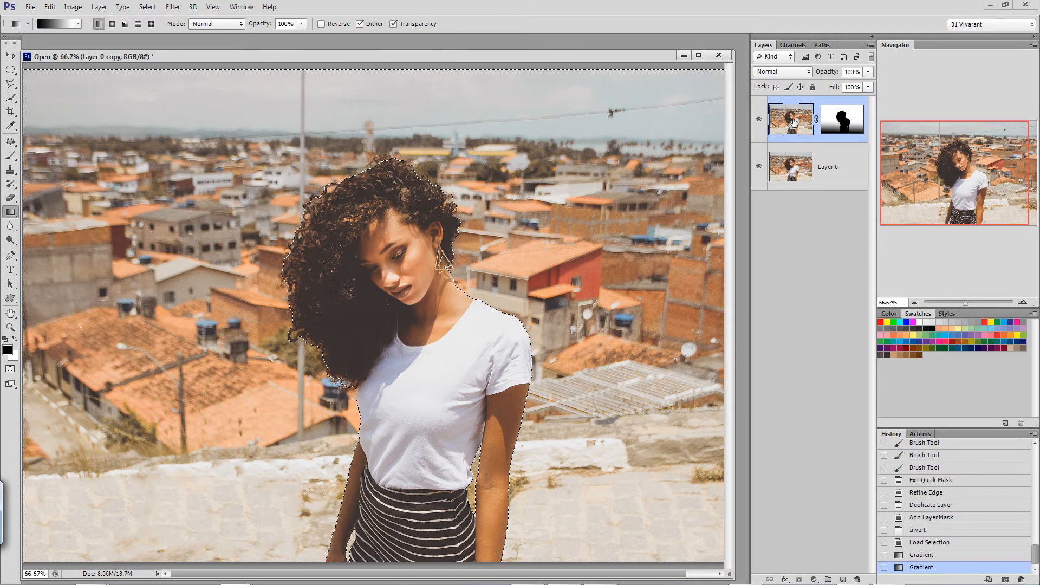
click(173, 7)
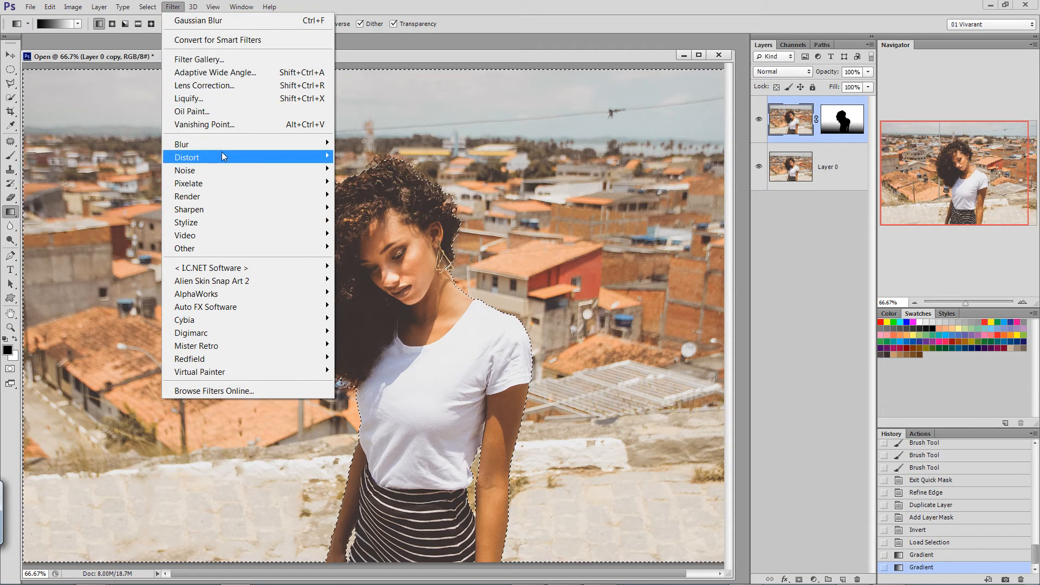
mouse_move(222, 145)
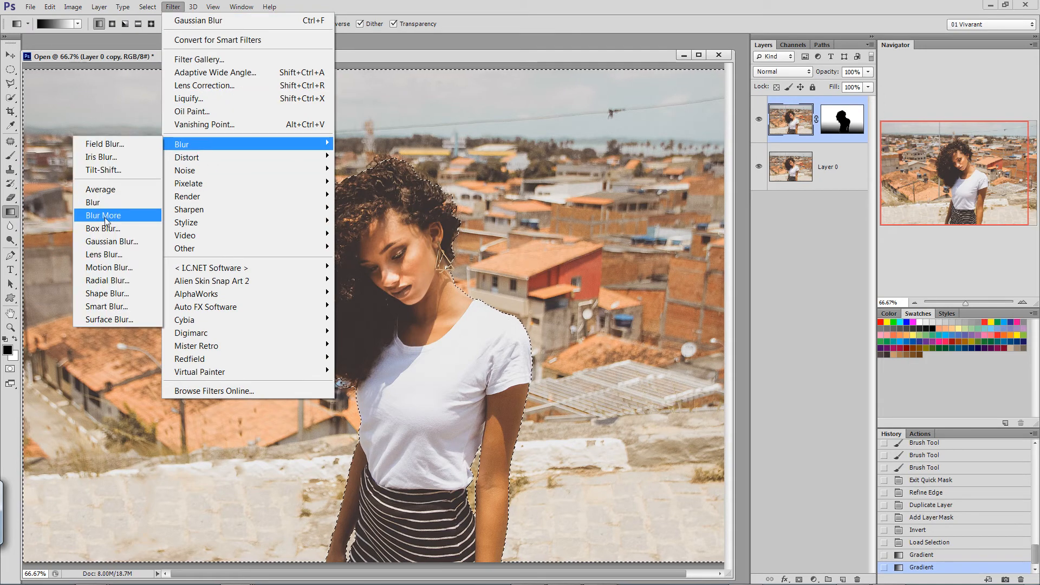
click(116, 258)
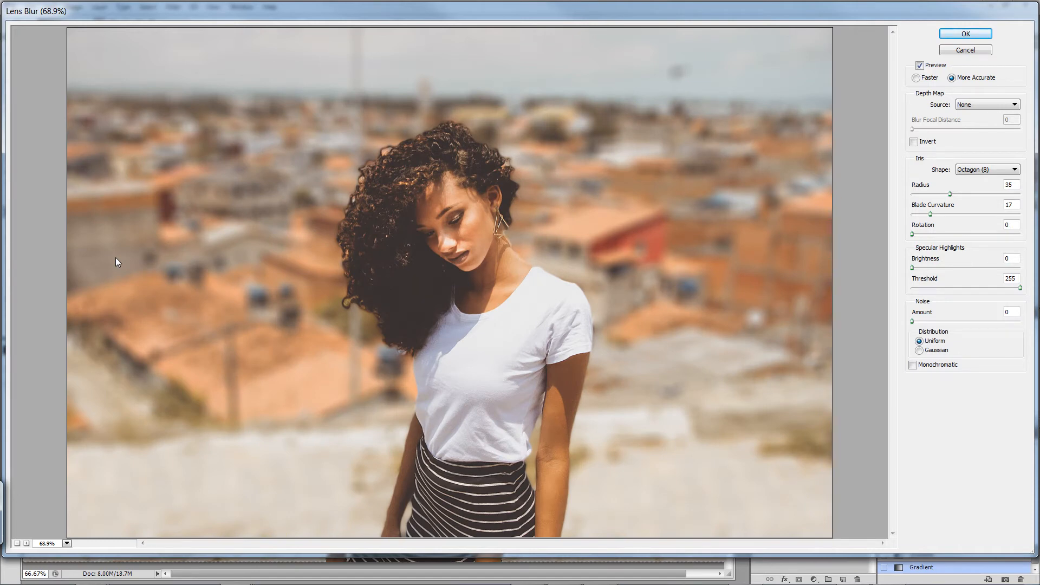
Try the Triangle (3) and Square (4) iris shapes for the lens blur and return the shape to Octagon (8).
click(1016, 170)
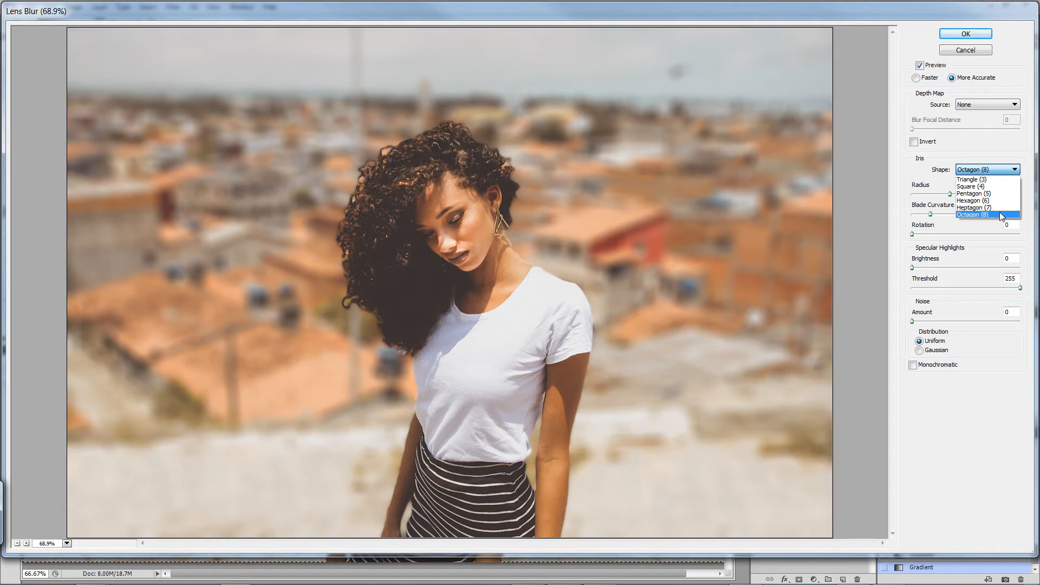
click(991, 179)
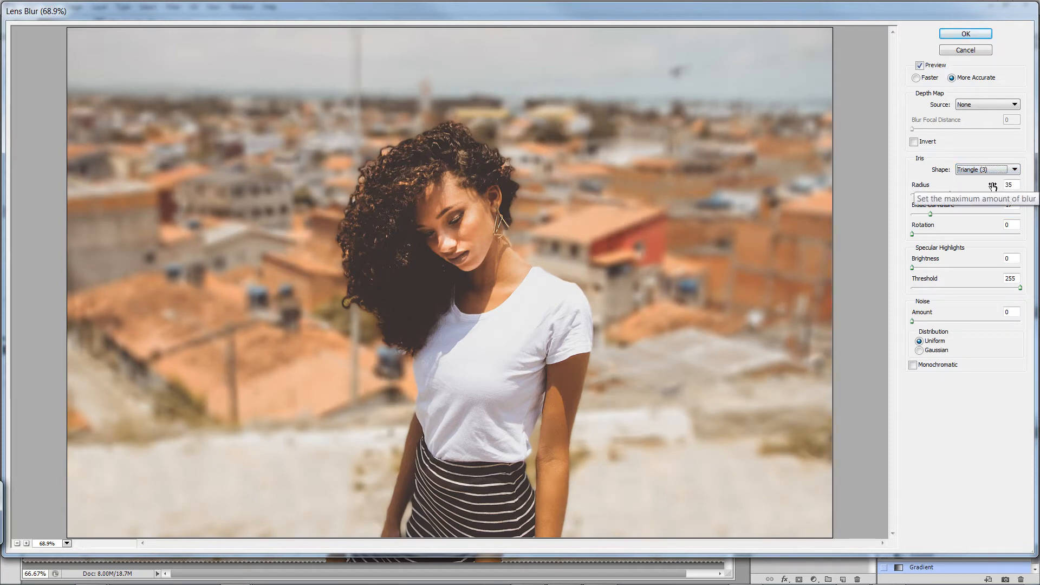
click(1015, 171)
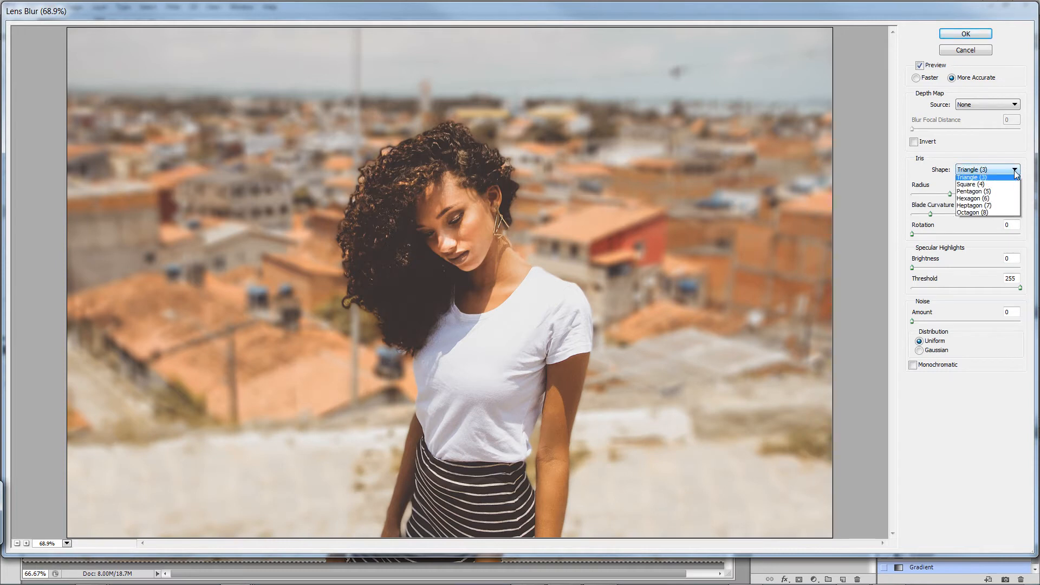
click(990, 184)
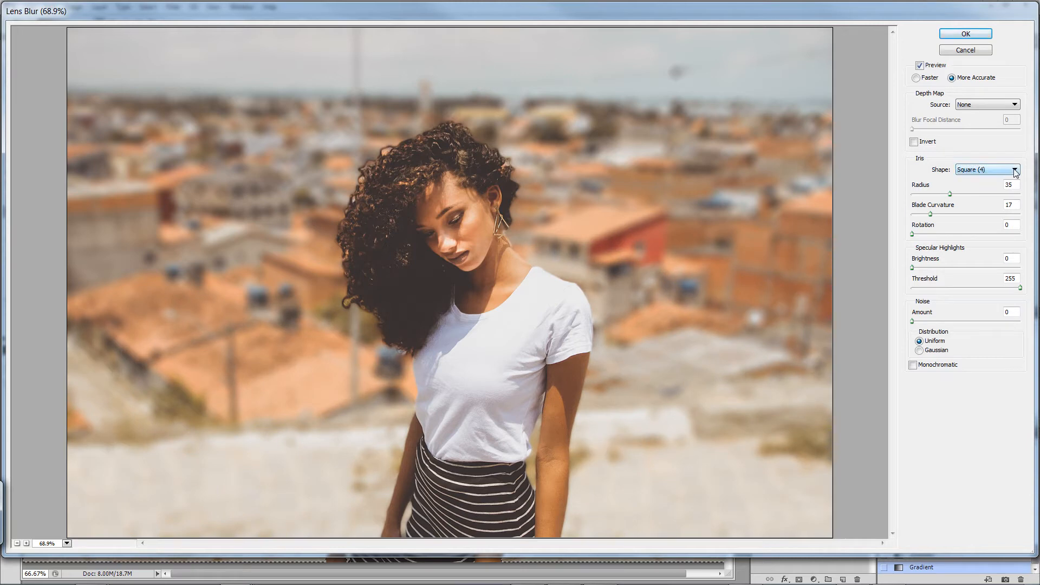
click(1015, 171)
click(981, 215)
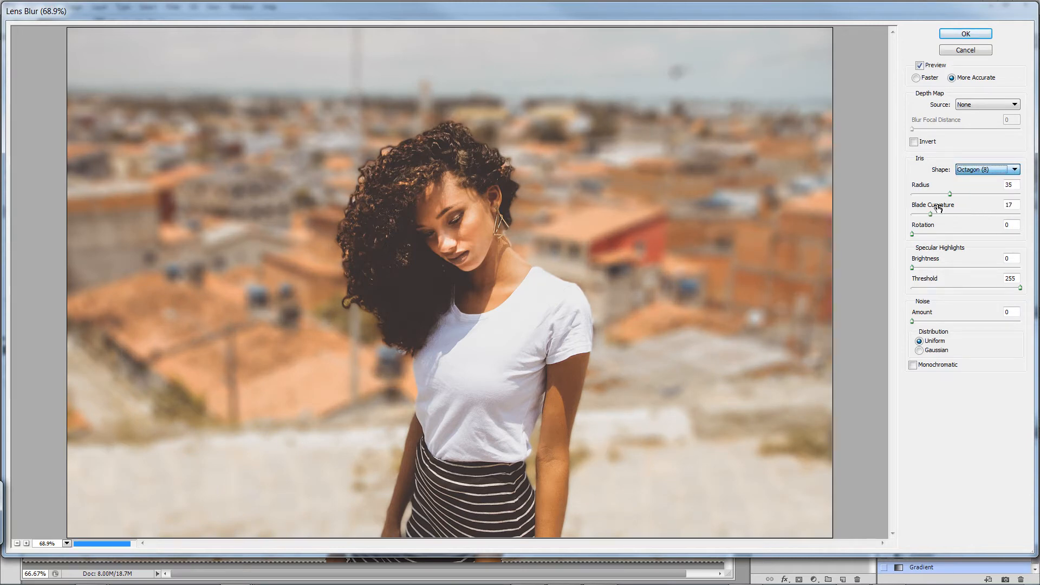
Set the lens blur radius to 40, apply the filter, and clear the selection around the background.
drag(951, 193, 962, 194)
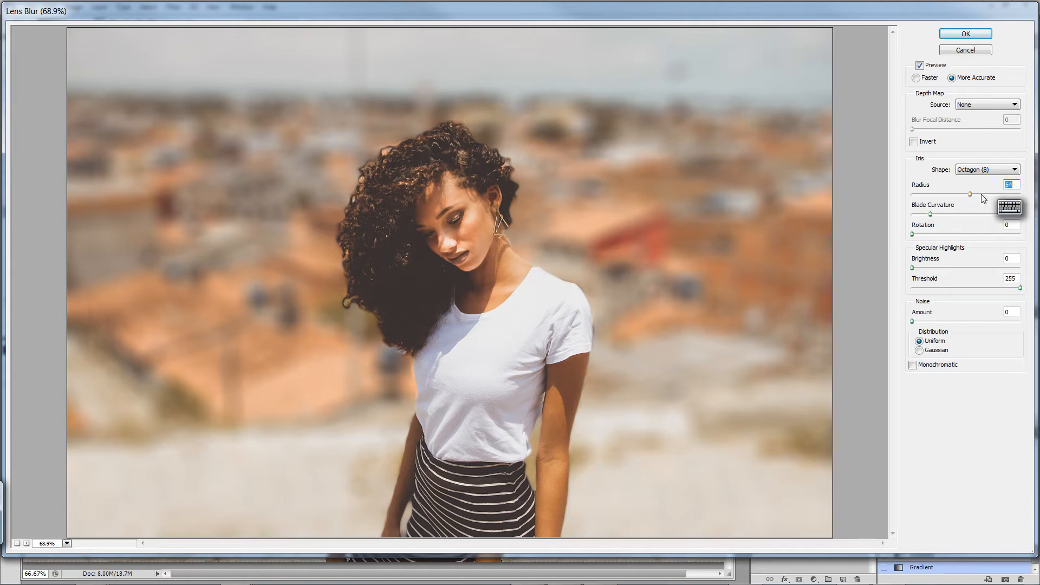
drag(968, 194, 957, 195)
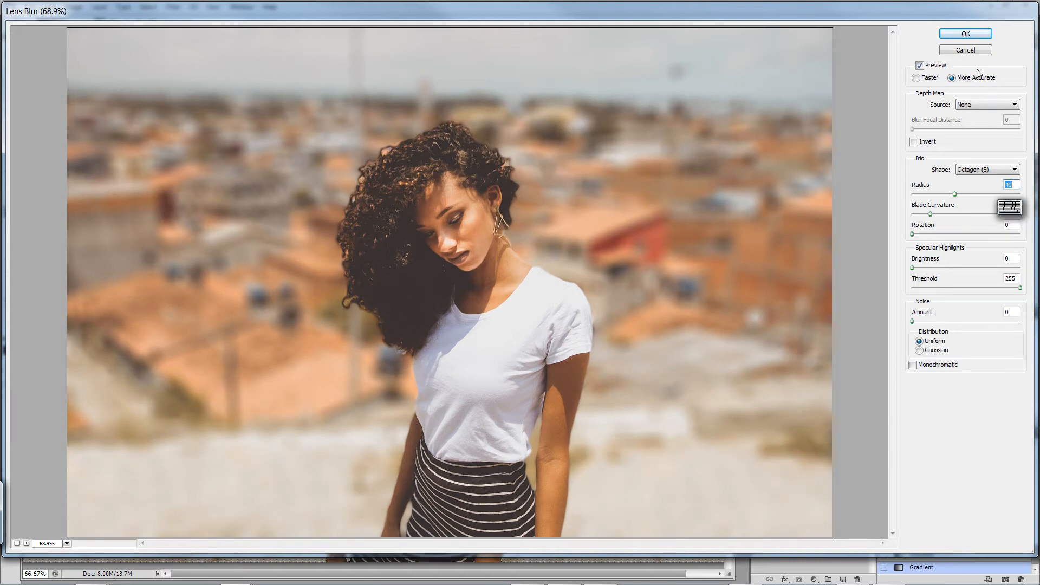
click(966, 34)
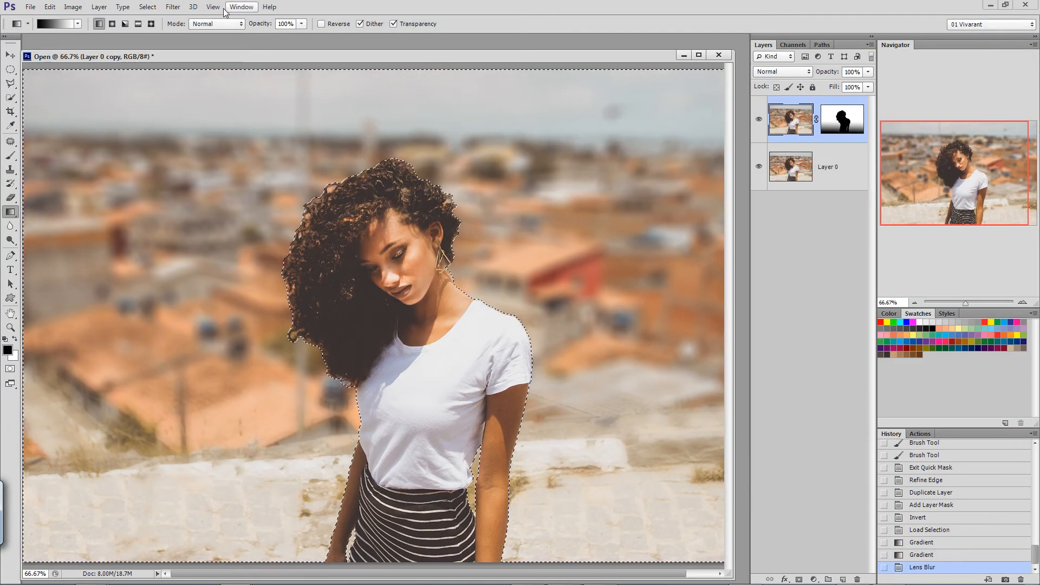
click(147, 7)
click(162, 35)
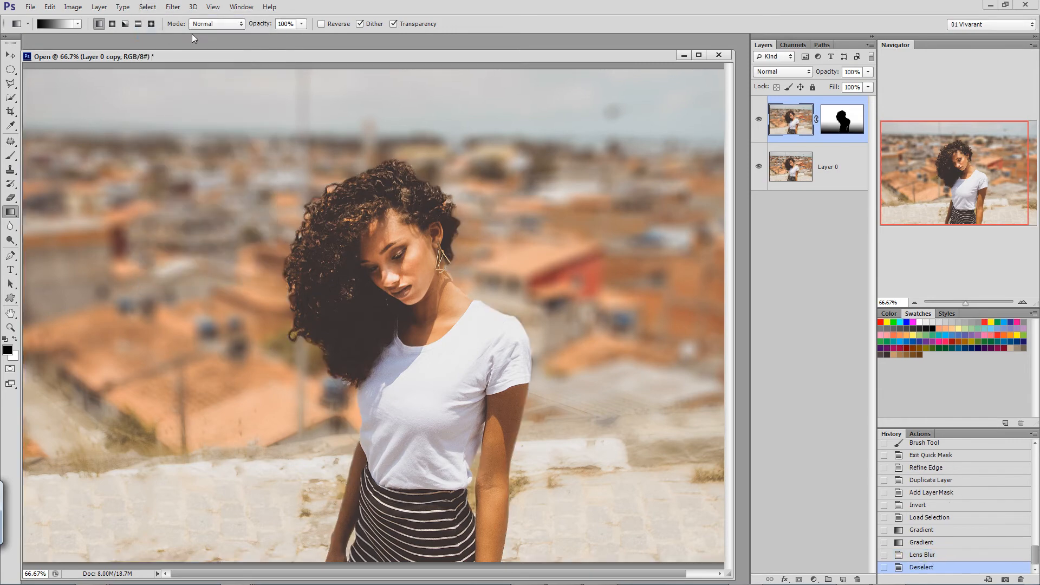
Soften the layer mask of Layer 0 copy with a small-radius Gaussian Blur.
click(1022, 303)
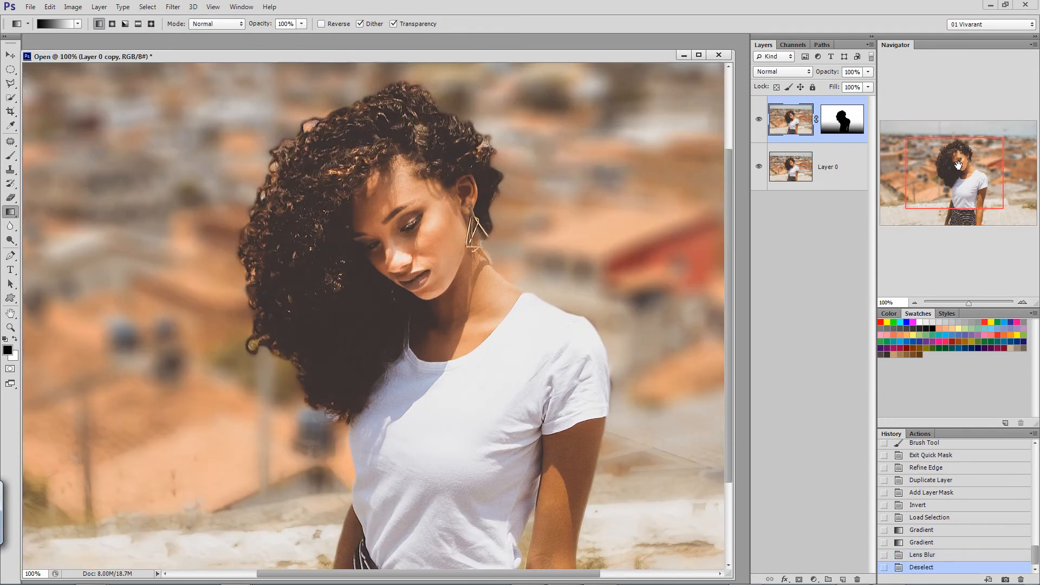
mouse_move(958, 165)
mouse_down()
mouse_move(967, 191)
mouse_move(947, 148)
mouse_move(967, 145)
mouse_move(958, 145)
mouse_move(958, 208)
mouse_move(957, 185)
mouse_up()
click(846, 119)
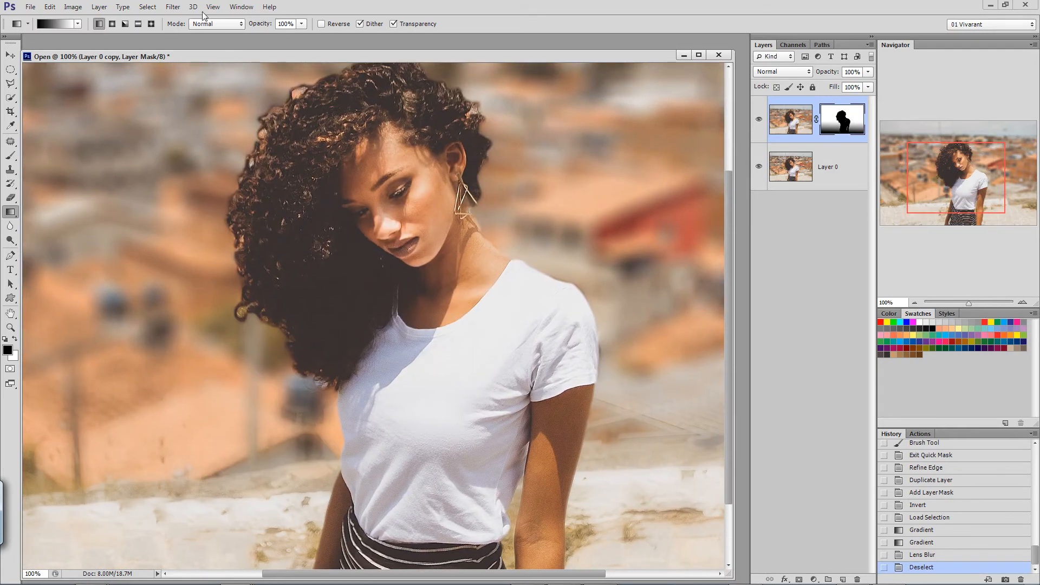
click(171, 7)
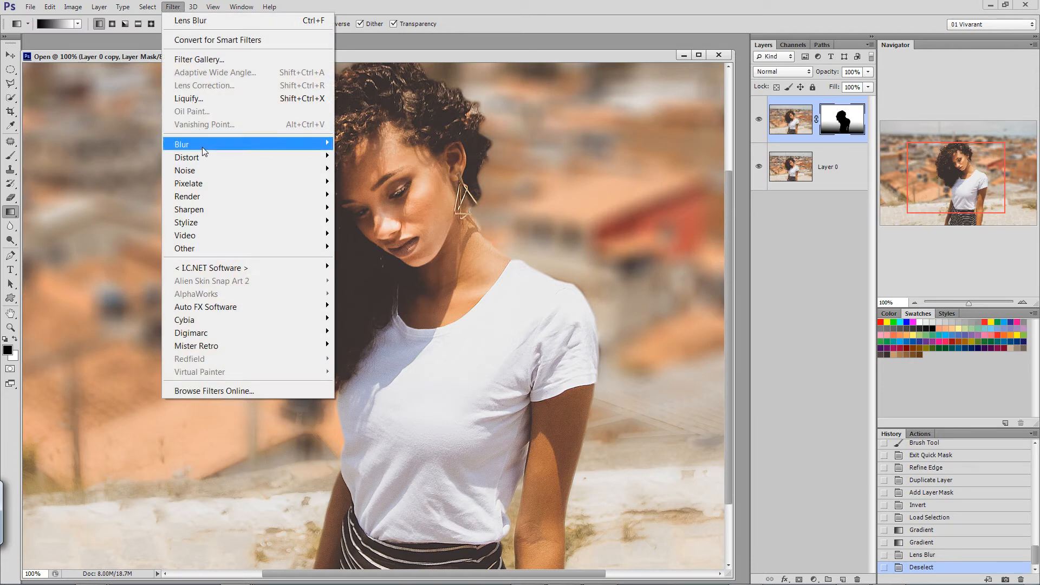
mouse_move(203, 146)
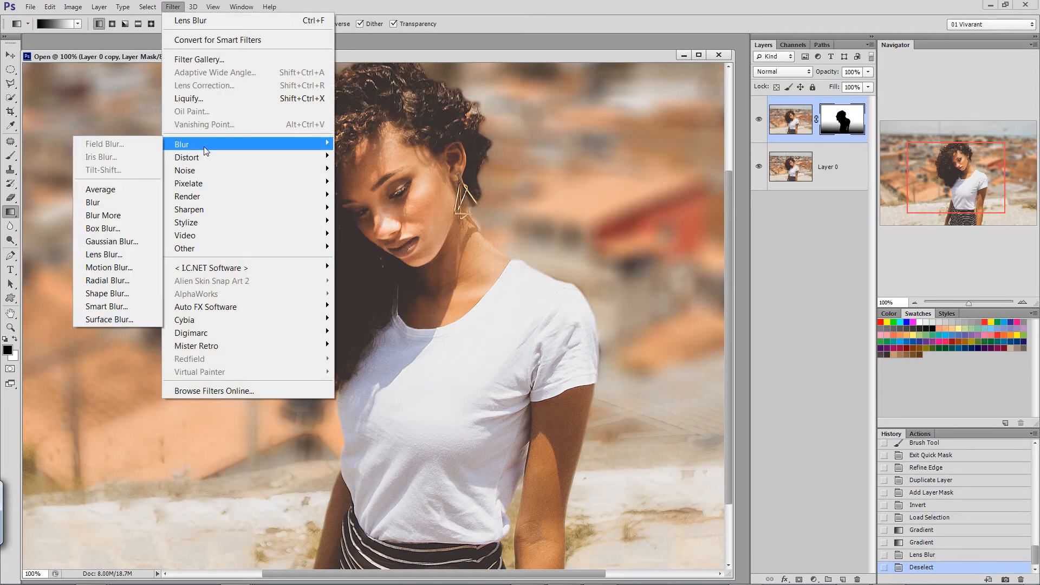
click(117, 241)
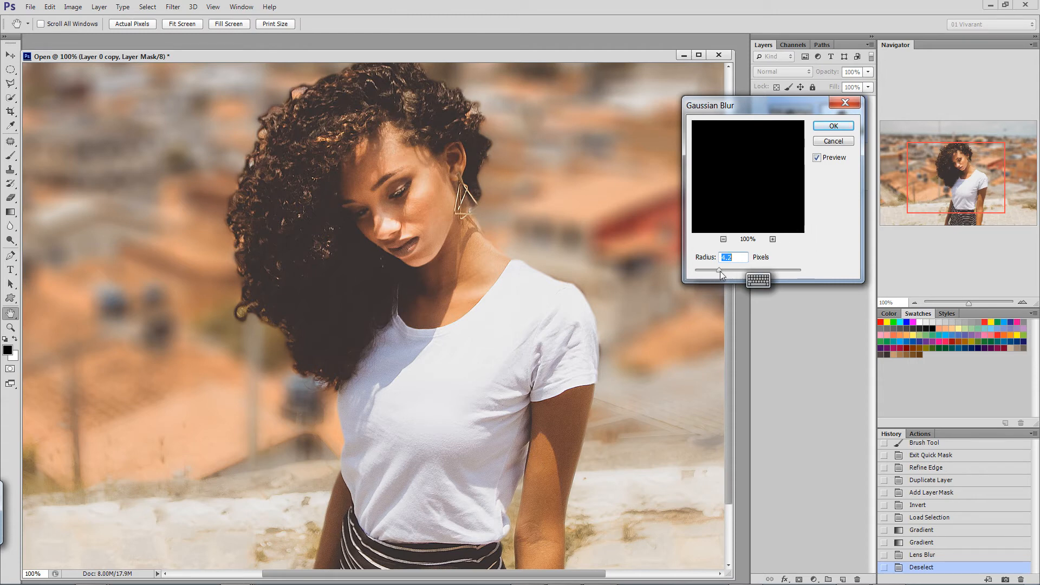
drag(719, 271, 701, 270)
key(Return)
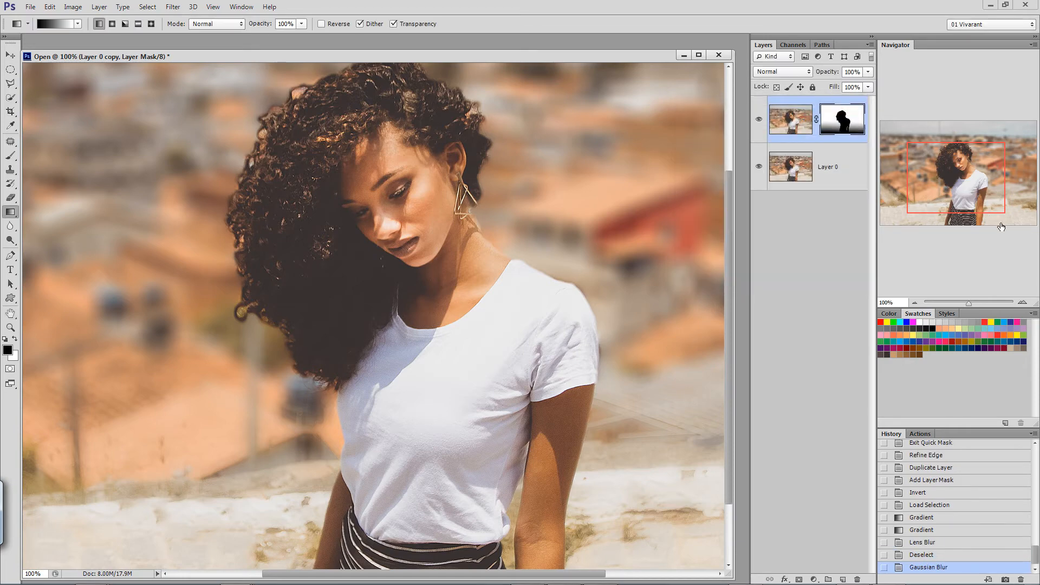
Paint white on the layer mask with a soft 45 px brush to blur the background beside the T-shirt sleeve.
click(1022, 302)
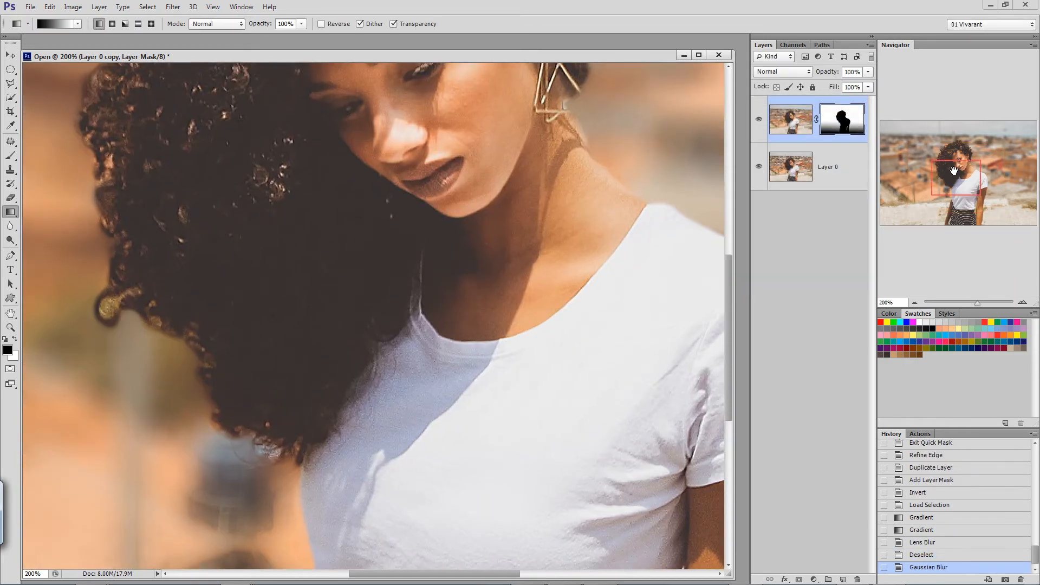
drag(953, 169, 976, 169)
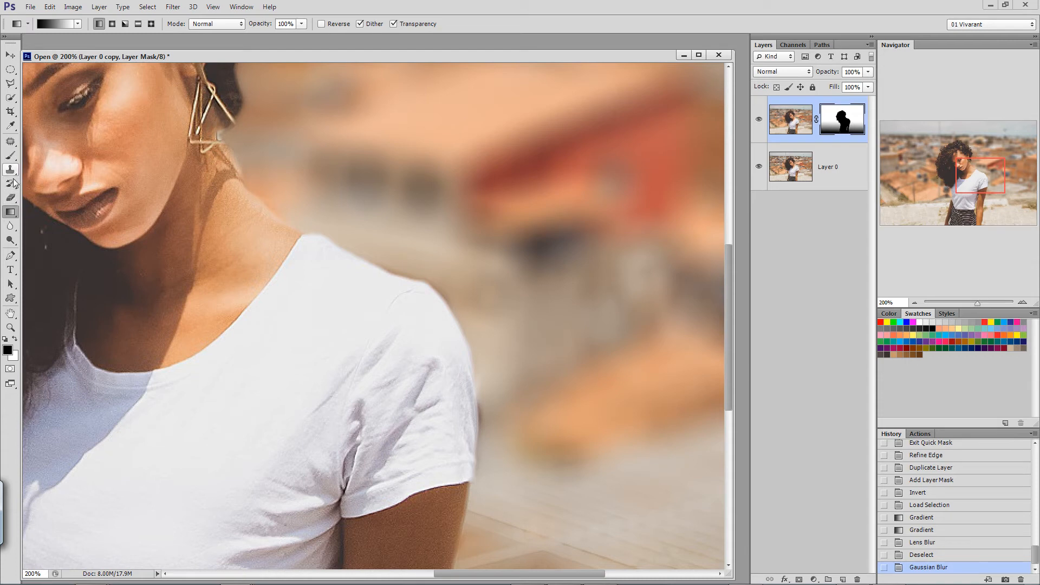
click(11, 156)
click(55, 24)
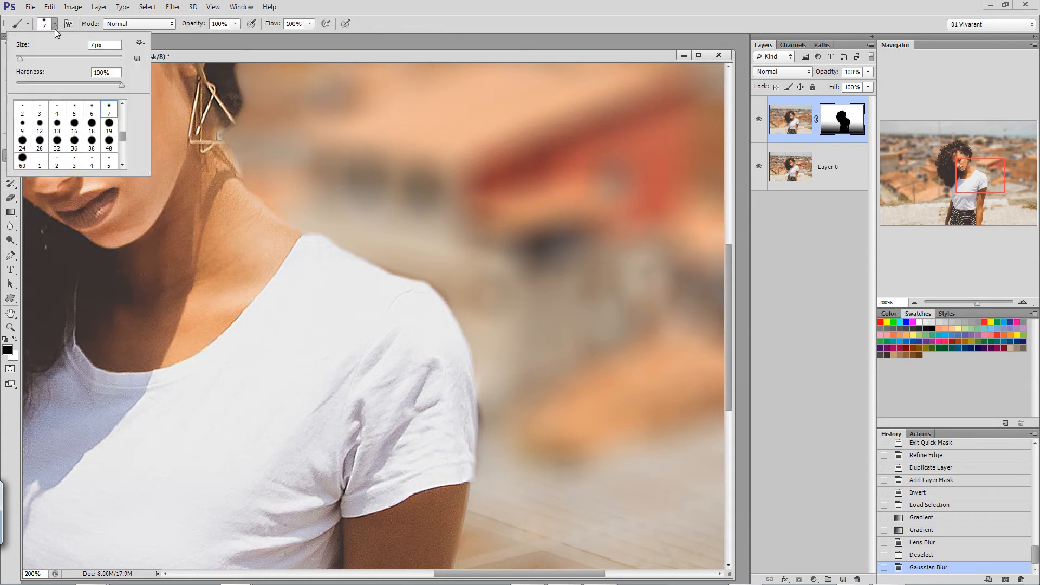
drag(122, 138, 123, 146)
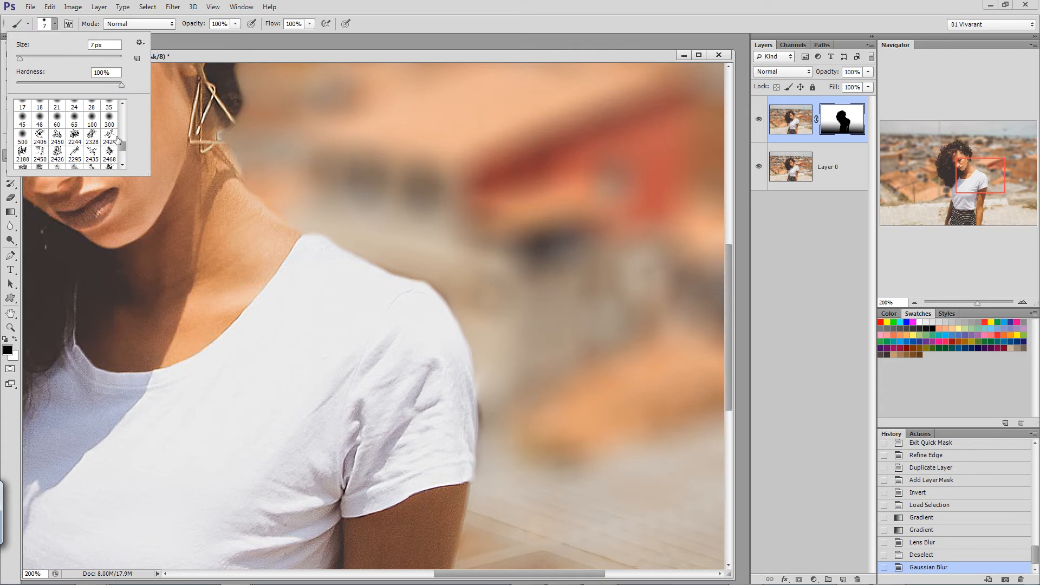
click(22, 118)
click(495, 428)
click(15, 338)
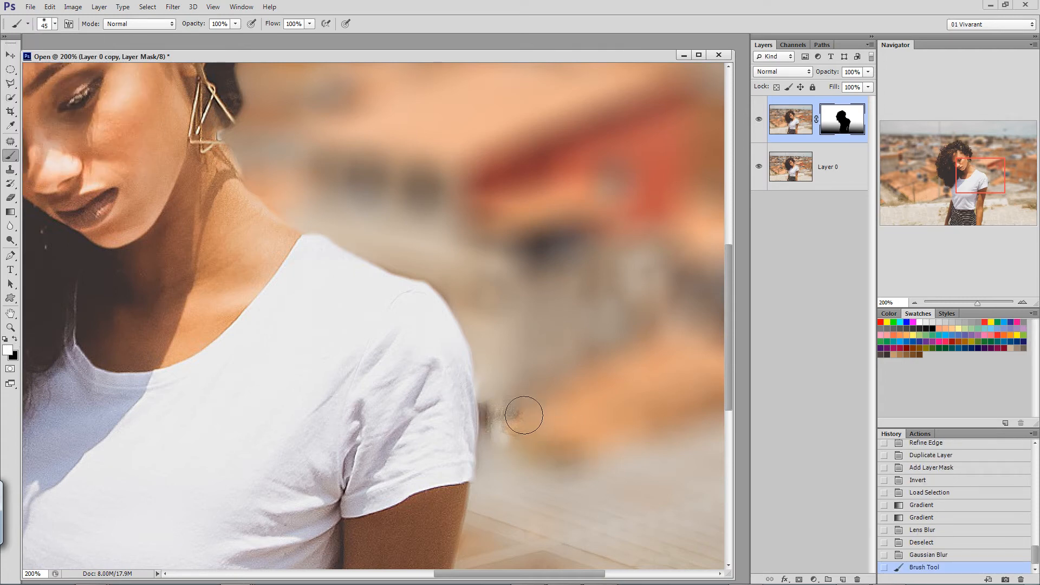
mouse_move(511, 431)
mouse_down()
mouse_move(512, 410)
mouse_move(509, 423)
mouse_move(504, 406)
mouse_move(496, 418)
mouse_move(500, 402)
mouse_move(496, 440)
mouse_move(500, 400)
mouse_move(501, 436)
mouse_up()
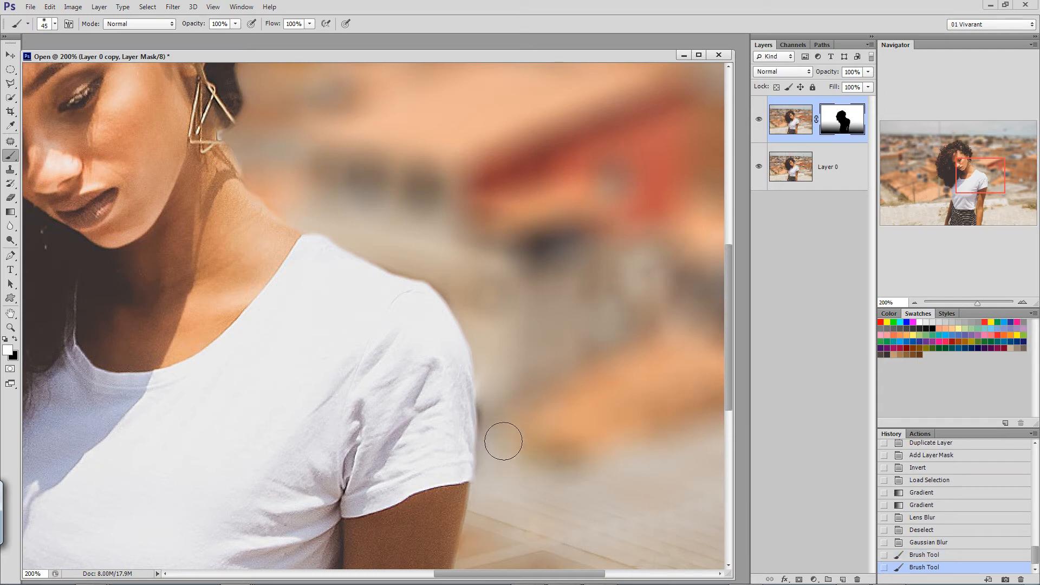
Reduce the soft brush to 17 px and refine the mask along the shoulder and sleeve edges with black and white strokes.
click(55, 24)
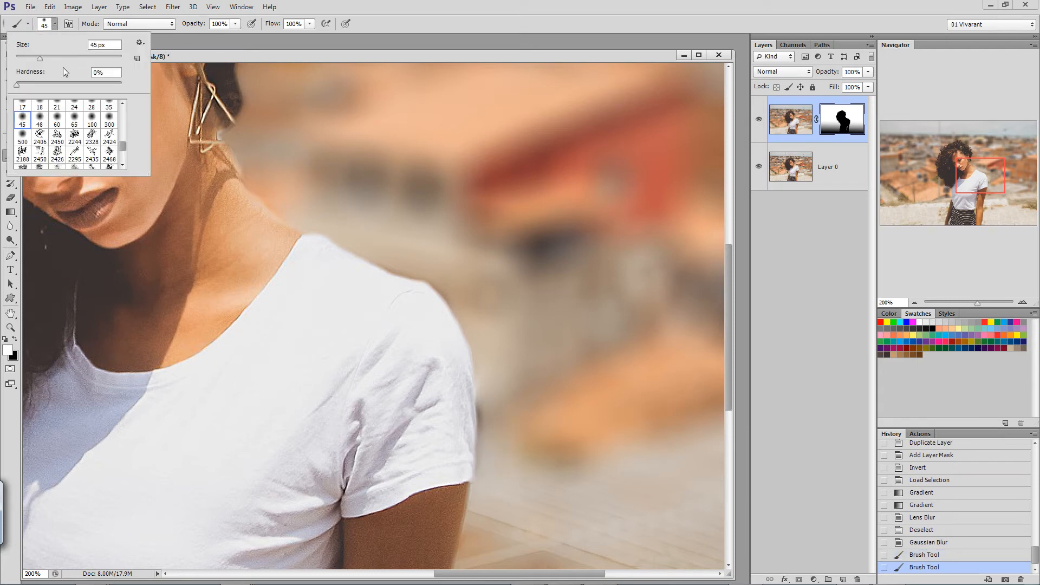
drag(39, 58, 28, 58)
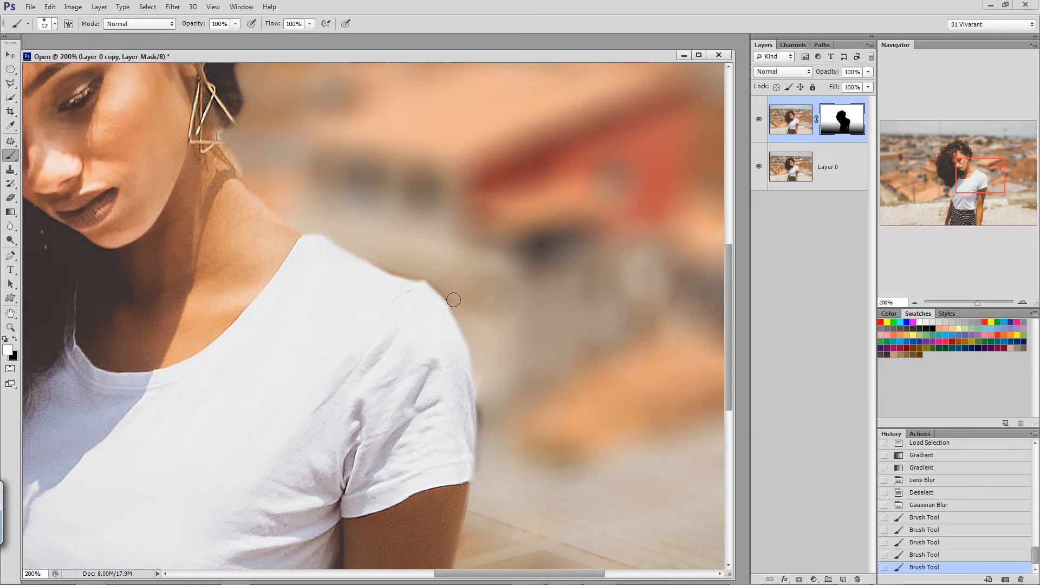
key(x)
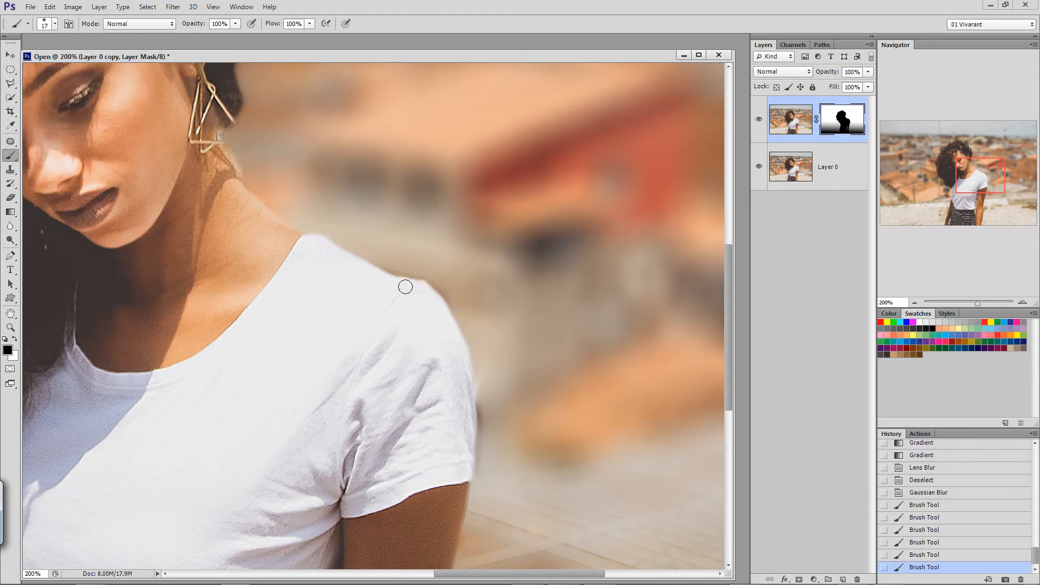
mouse_move(396, 287)
mouse_down()
mouse_move(381, 276)
mouse_move(404, 274)
mouse_up()
key(x)
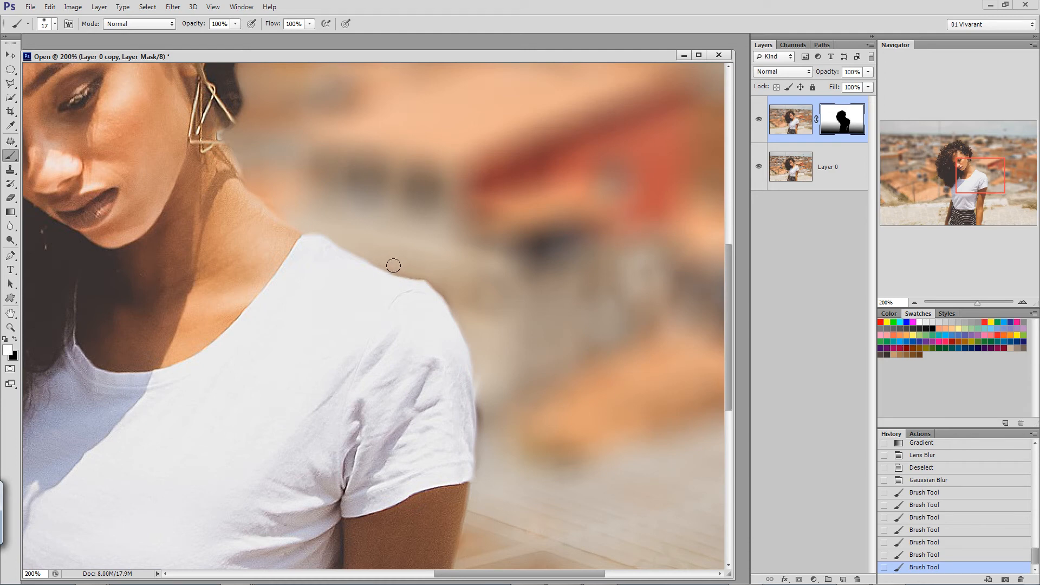
drag(409, 269, 392, 262)
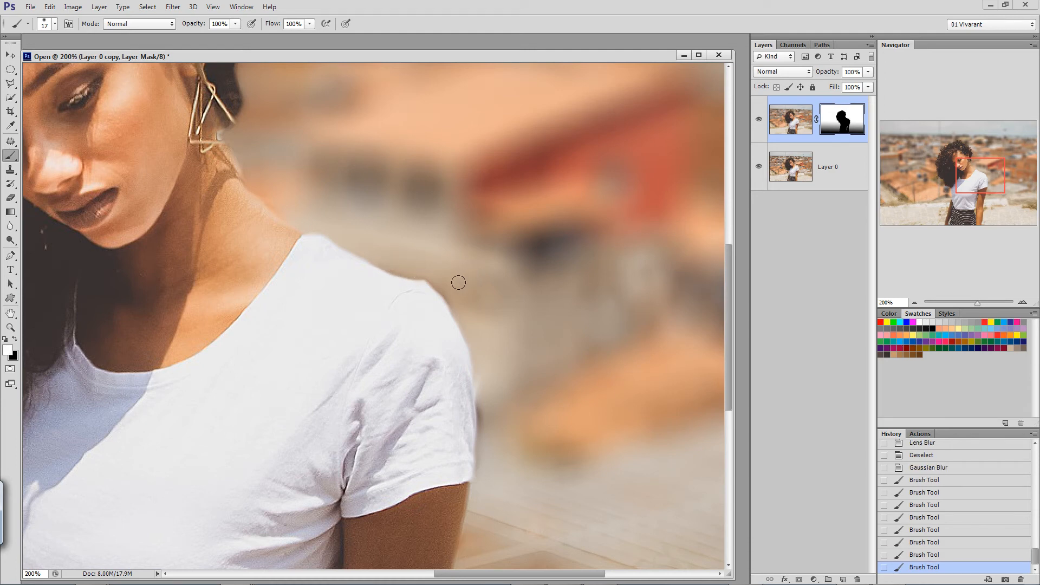
drag(447, 290, 486, 353)
mouse_move(490, 415)
mouse_down()
mouse_move(455, 408)
mouse_move(467, 429)
mouse_move(451, 490)
mouse_move(463, 464)
mouse_up()
Paint black on the mask to bring back the earring's sharp corner, and white to clean up the background beside the neck.
key(x)
drag(975, 182, 956, 172)
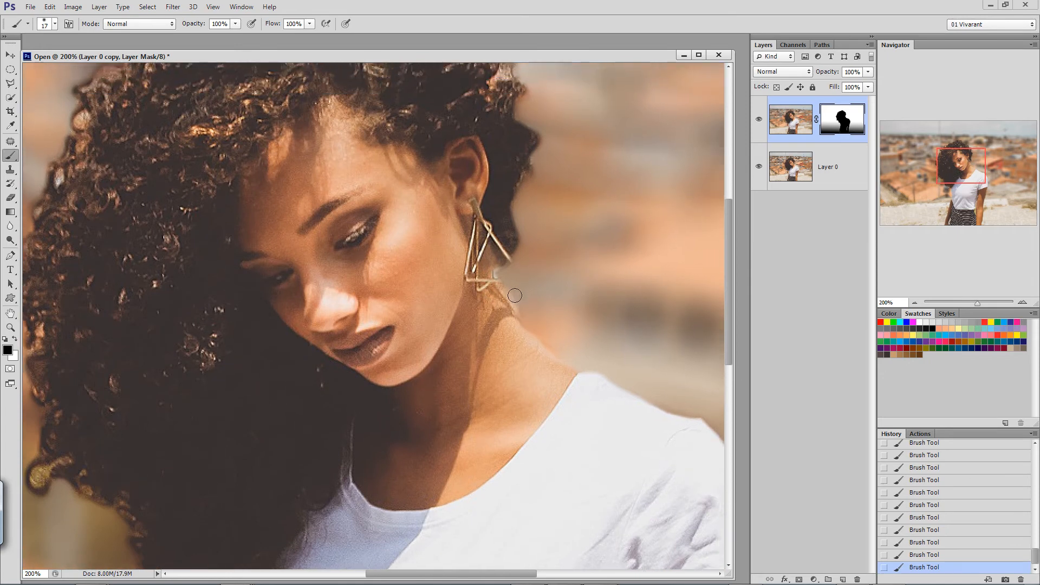
drag(518, 289, 515, 284)
click(9, 350)
click(937, 334)
key(x)
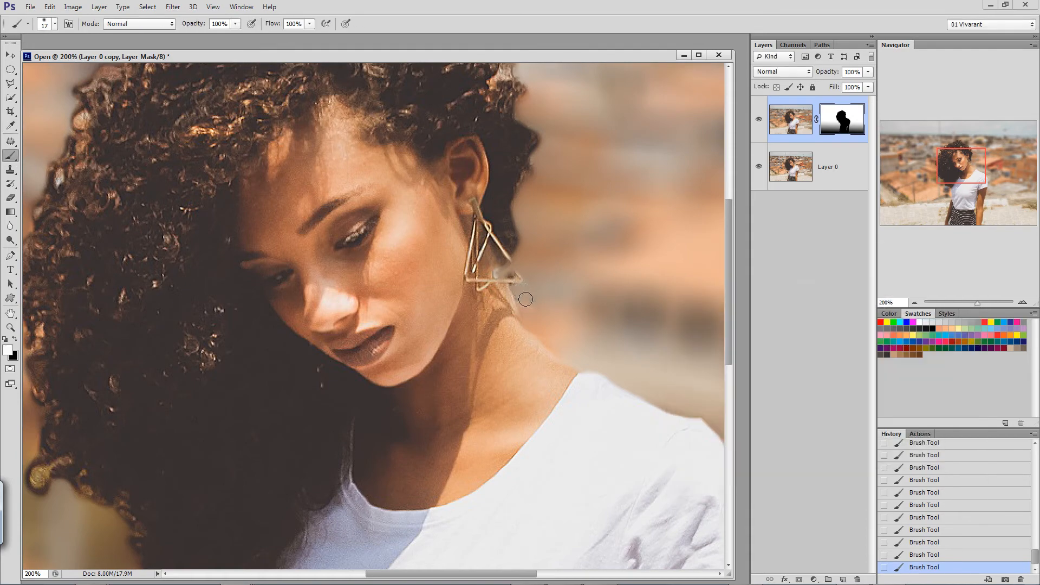
mouse_move(515, 291)
mouse_down()
mouse_move(497, 275)
mouse_move(527, 289)
mouse_move(526, 267)
mouse_move(547, 283)
mouse_move(494, 263)
mouse_move(511, 276)
mouse_up()
key(alt)
key(x)
Toggle the visibility of Layer 0 copy to compare the whole image with and without the background blur.
key(ctrl+minus)
drag(957, 202, 939, 164)
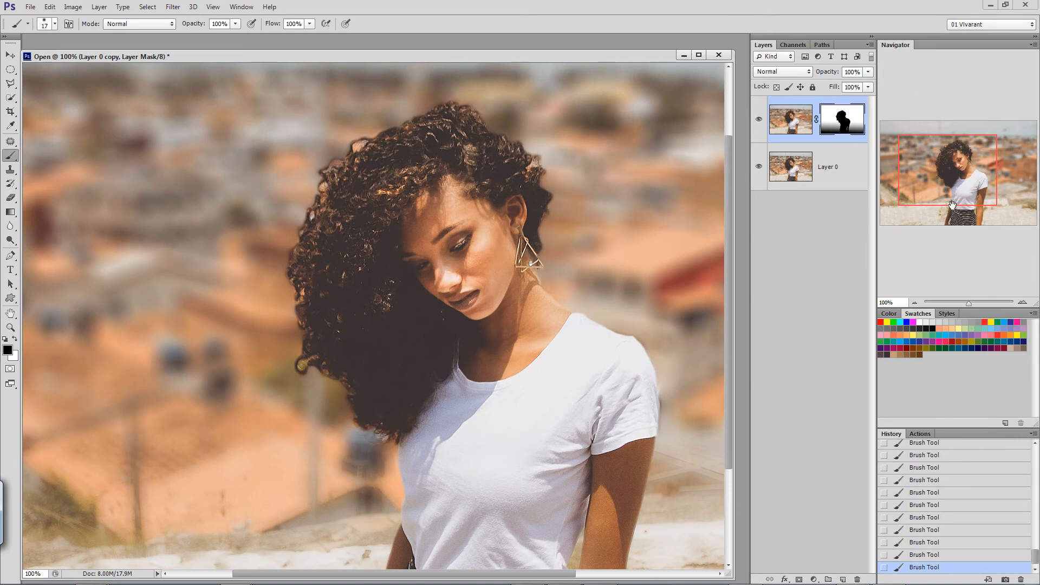
click(915, 304)
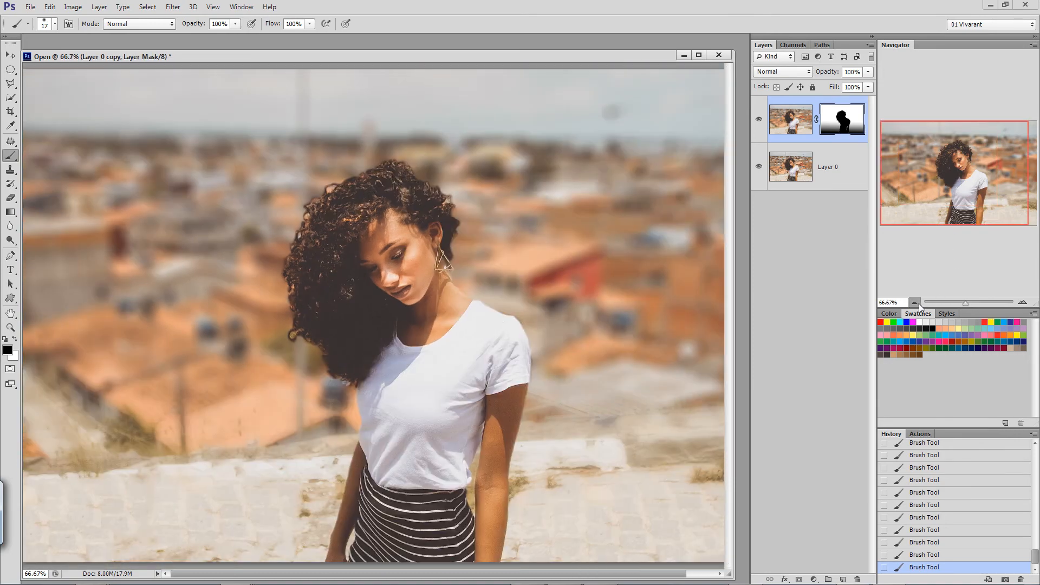
click(918, 303)
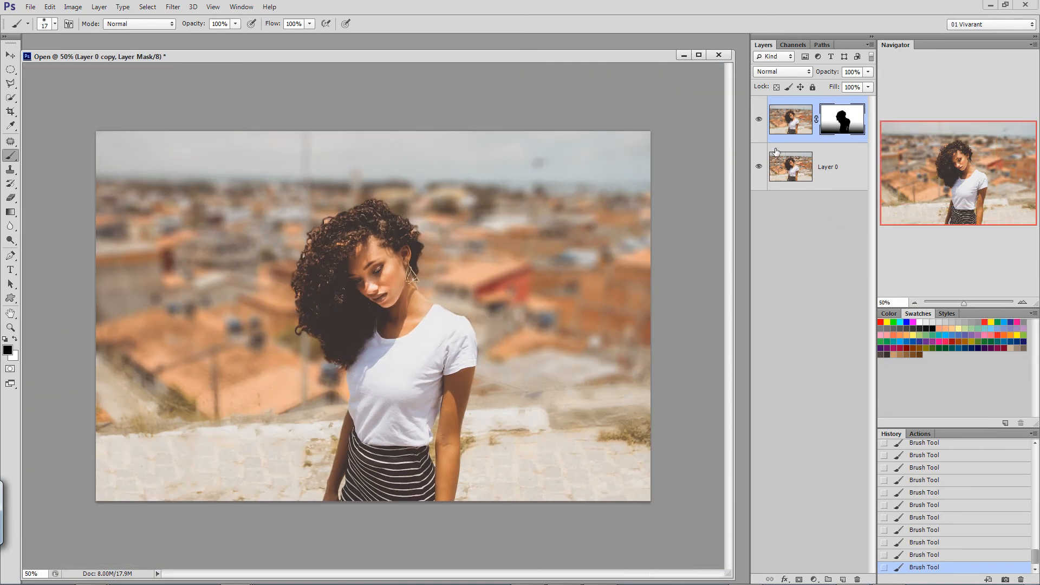
click(757, 119)
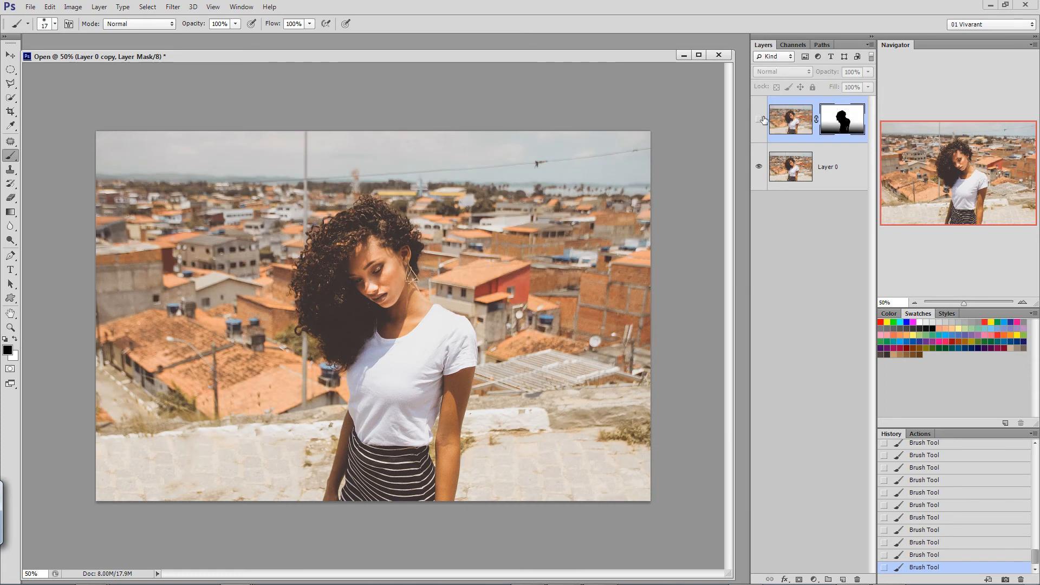
click(758, 120)
click(764, 119)
click(758, 119)
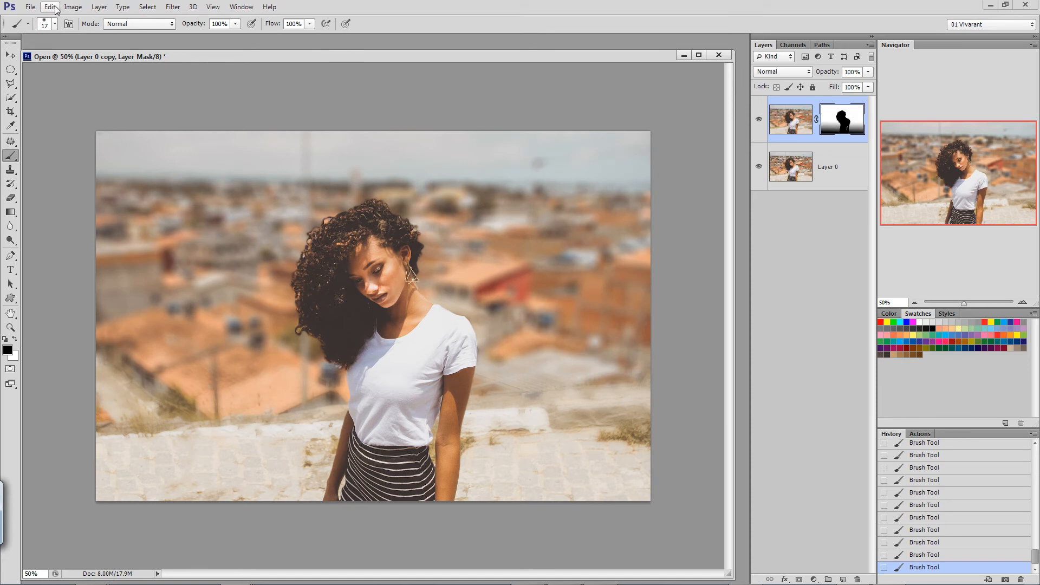
Select the whole canvas, copy it merged, and paste the result as a new layer on top.
click(147, 7)
click(142, 20)
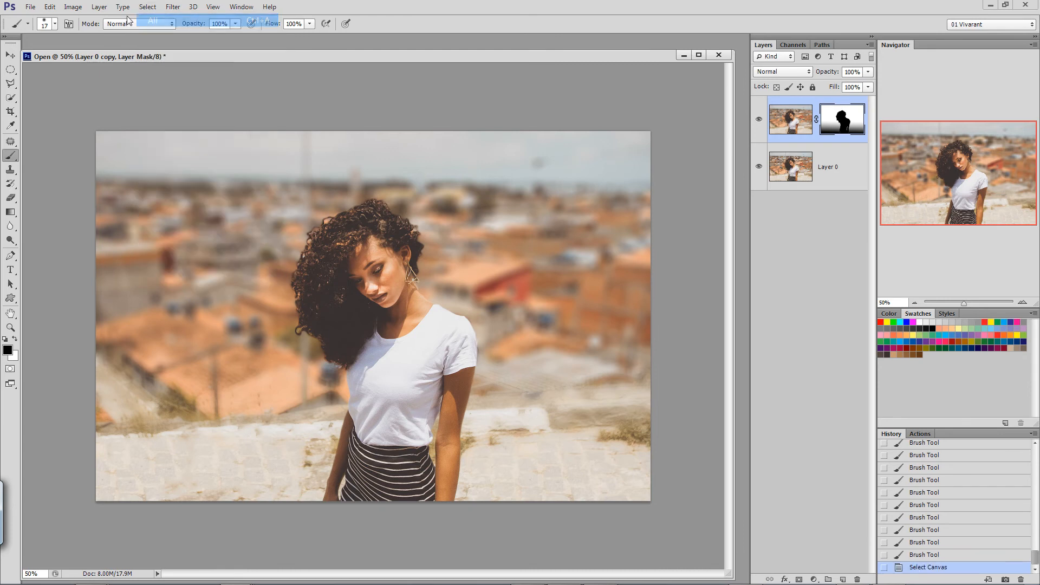
click(49, 6)
click(91, 111)
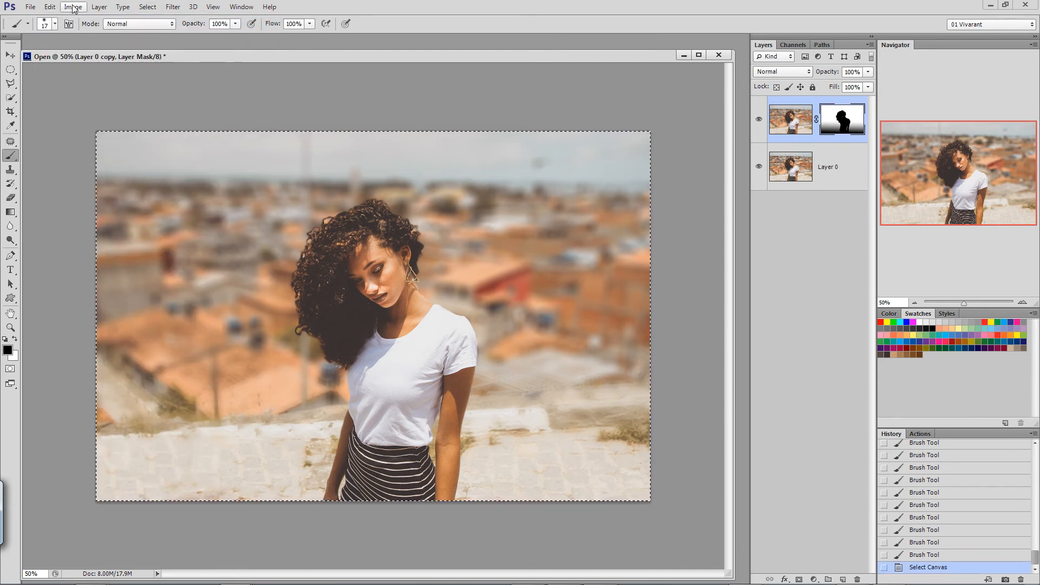
key(ctrl+v)
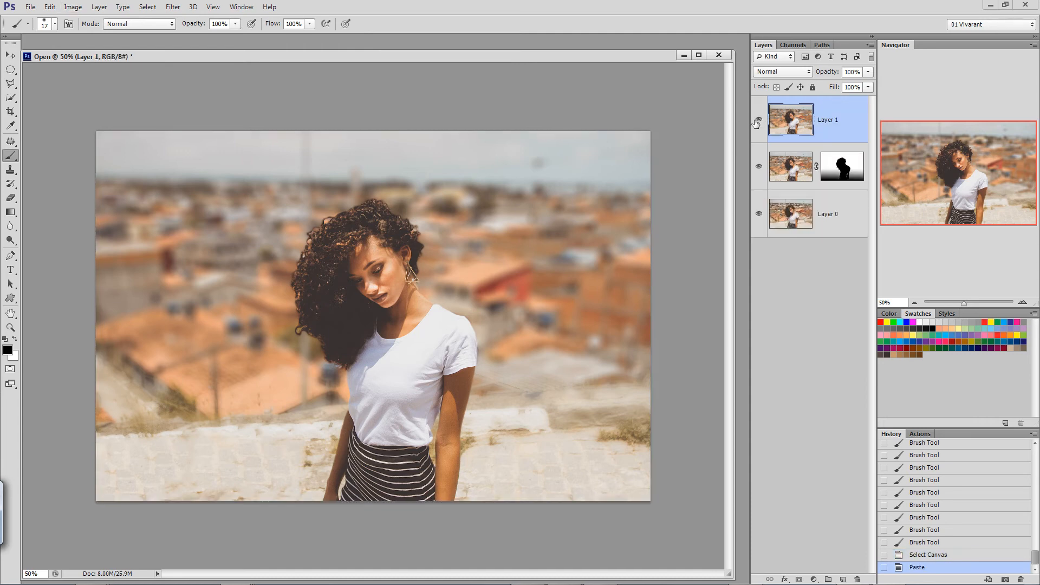
Hide Layer 0 and Layer 0 copy to inspect the merged layer on its own, and show both again.
click(758, 166)
click(759, 213)
click(758, 119)
click(758, 119)
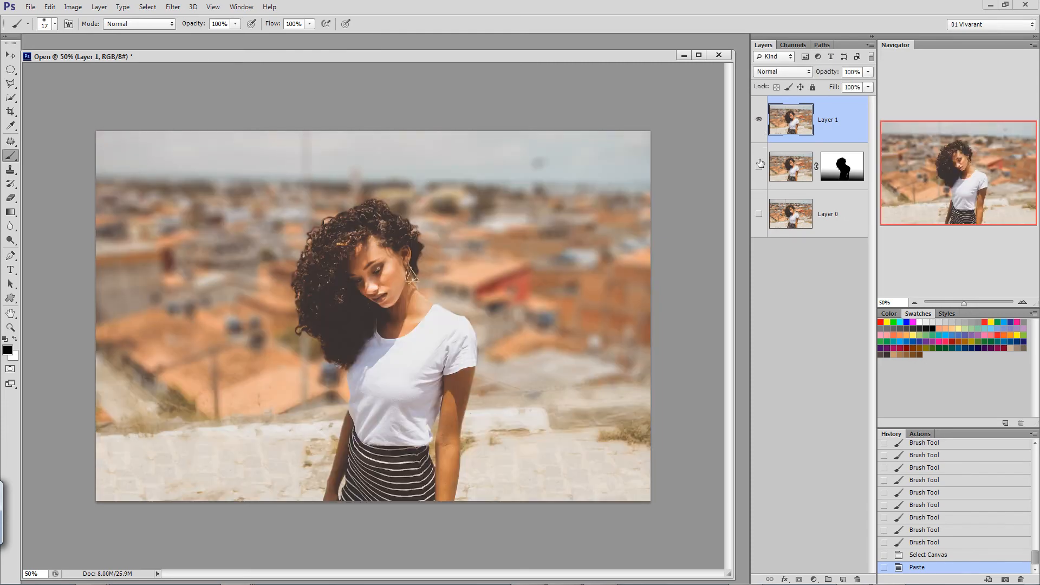
click(758, 166)
click(759, 213)
Start the Lighting Effects filter on Layer 1 with a Point light centred on the woman.
click(1022, 304)
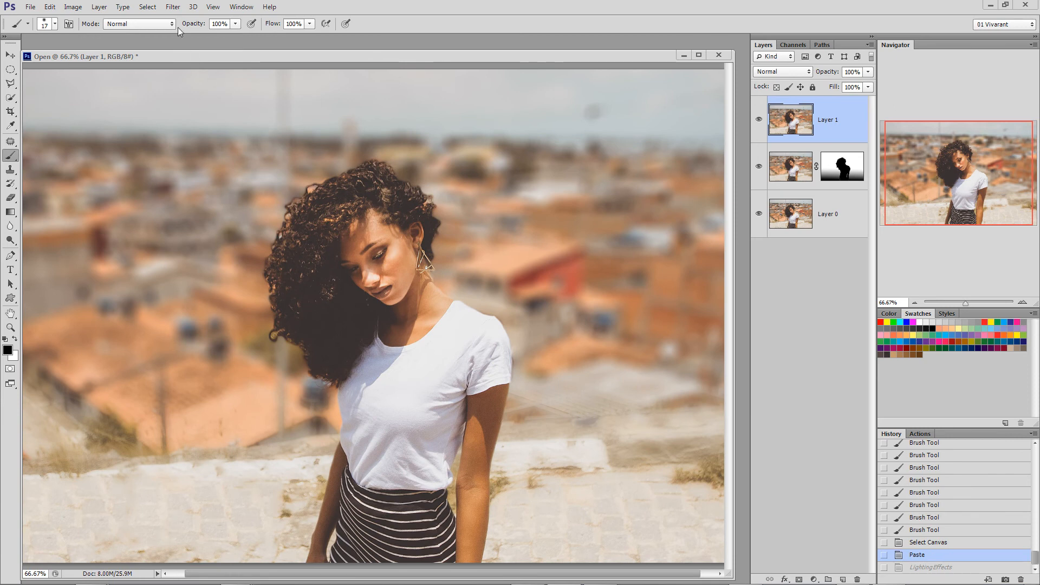
click(173, 8)
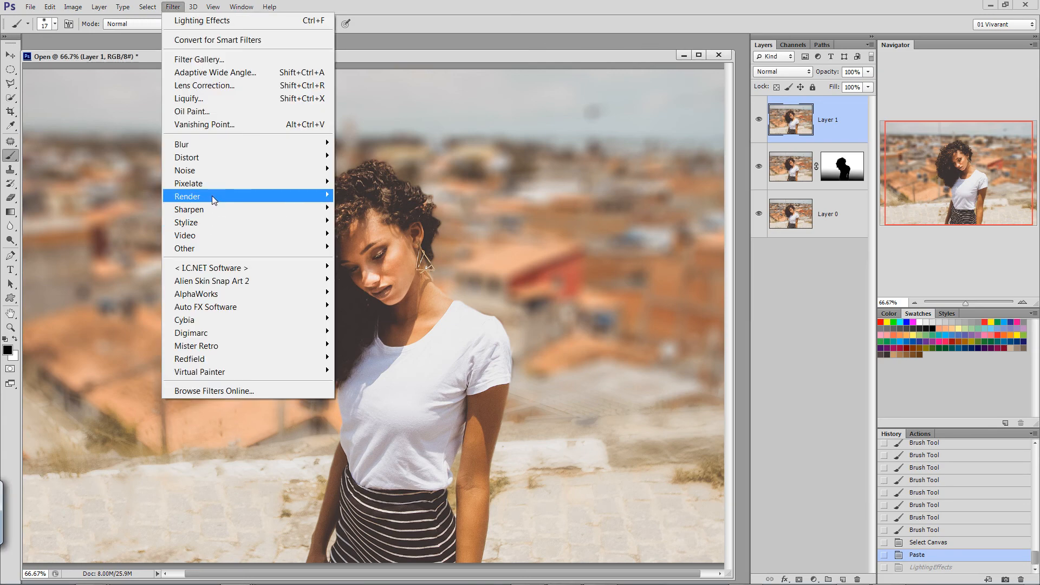
mouse_move(214, 200)
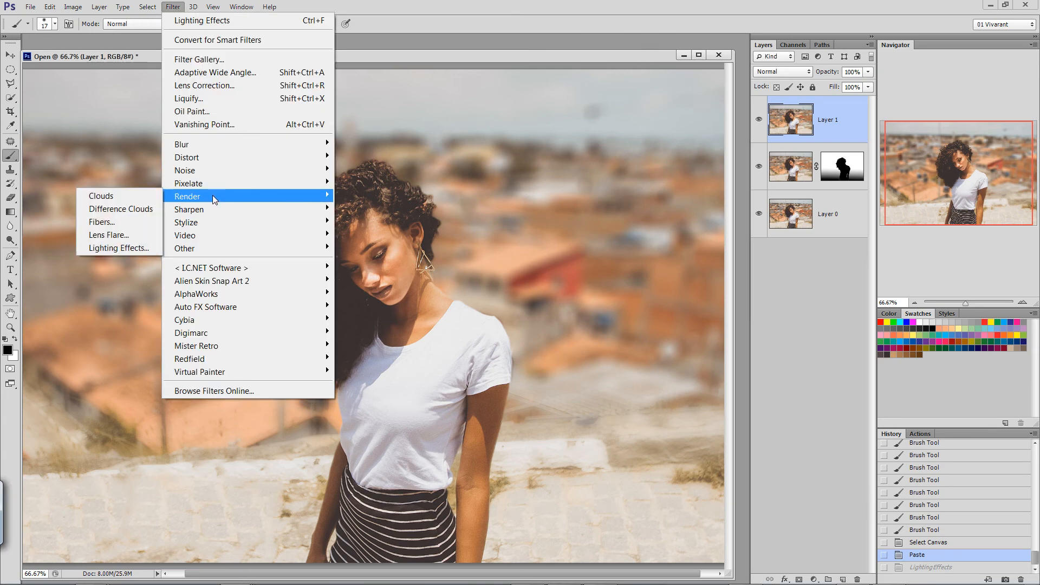
click(112, 248)
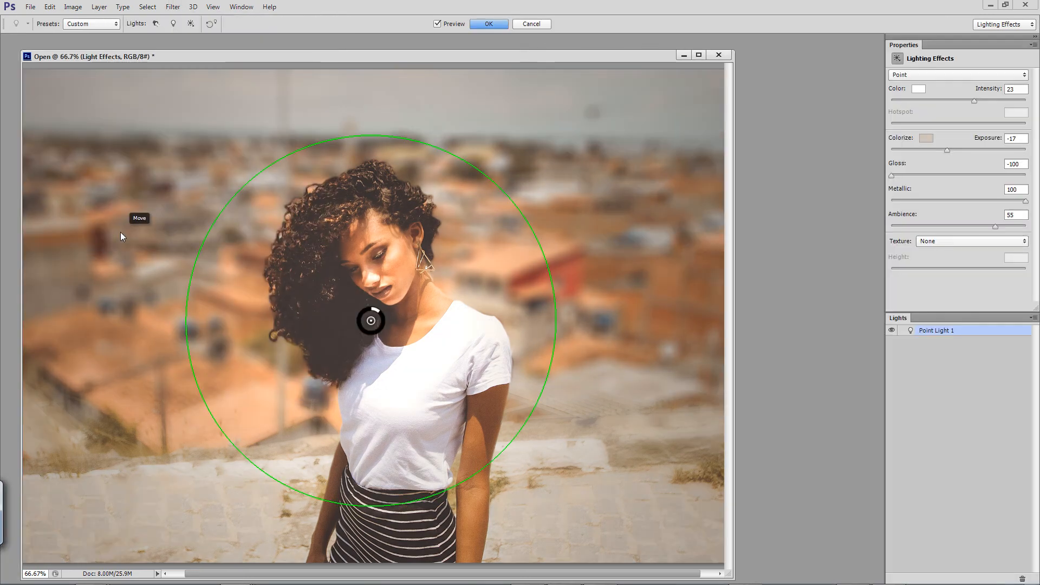
click(1024, 76)
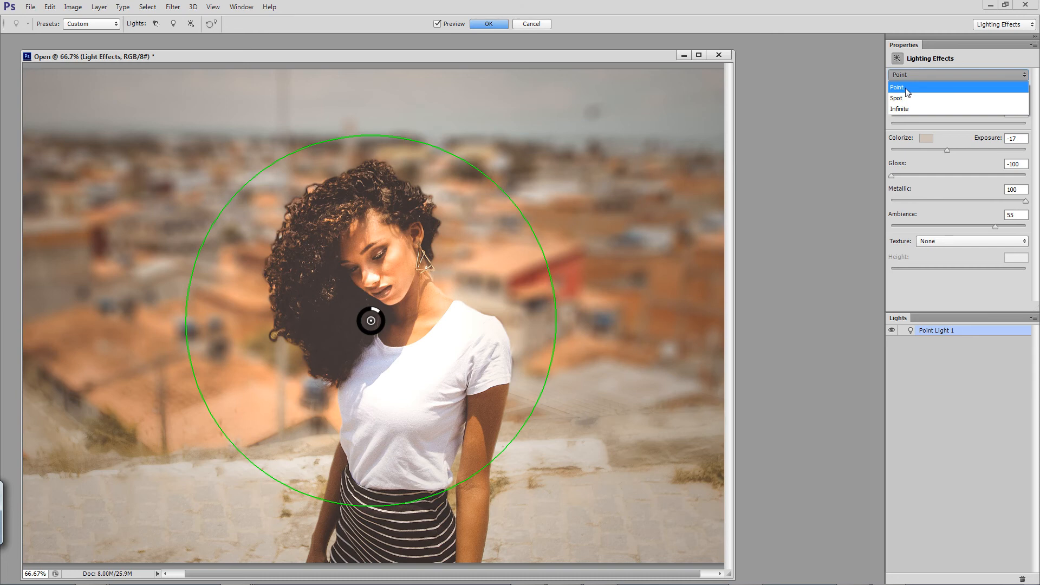
click(913, 90)
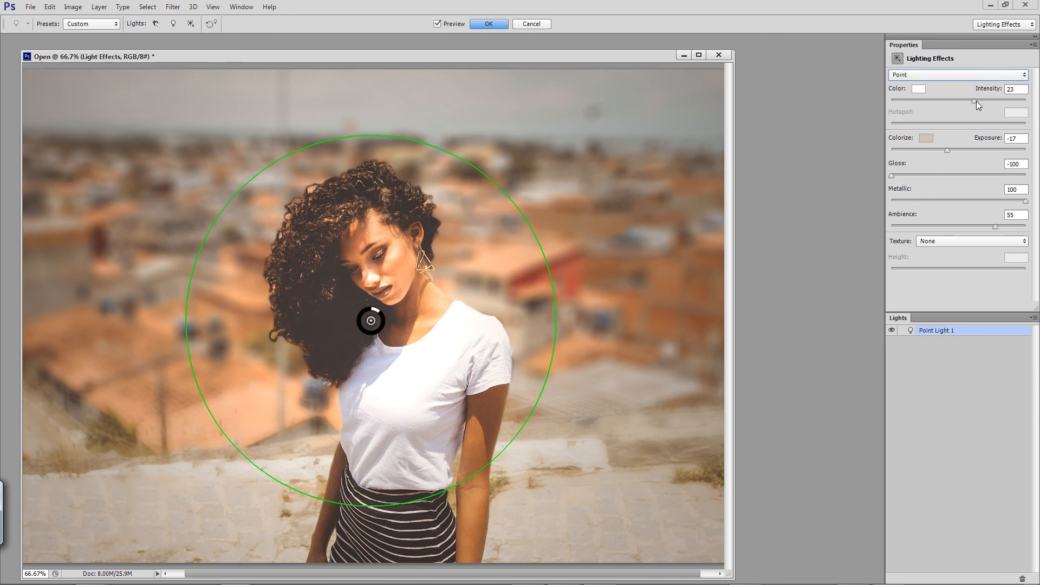
Set the point light's intensity to 27 and its exposure to -29, and apply the lighting effects.
mouse_move(975, 101)
mouse_down()
mouse_move(991, 101)
mouse_move(976, 102)
mouse_up()
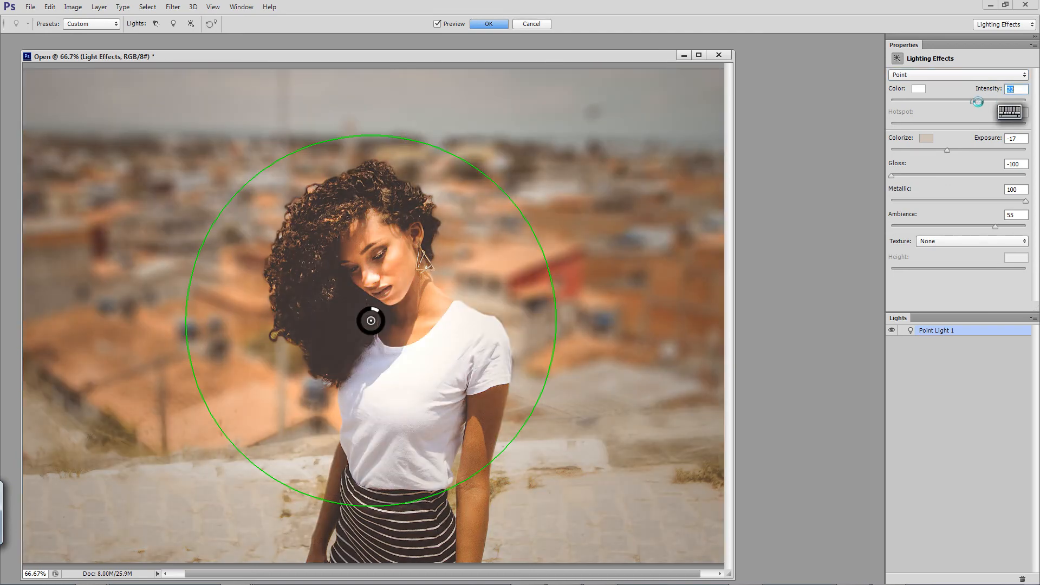
mouse_move(956, 150)
mouse_down()
mouse_move(988, 150)
mouse_move(941, 157)
mouse_up()
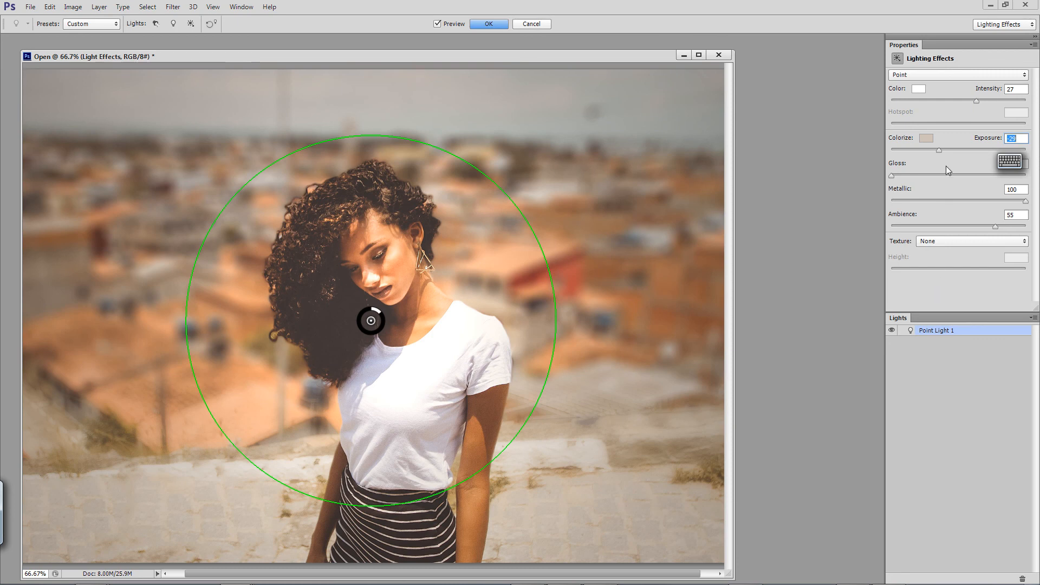
key(Return)
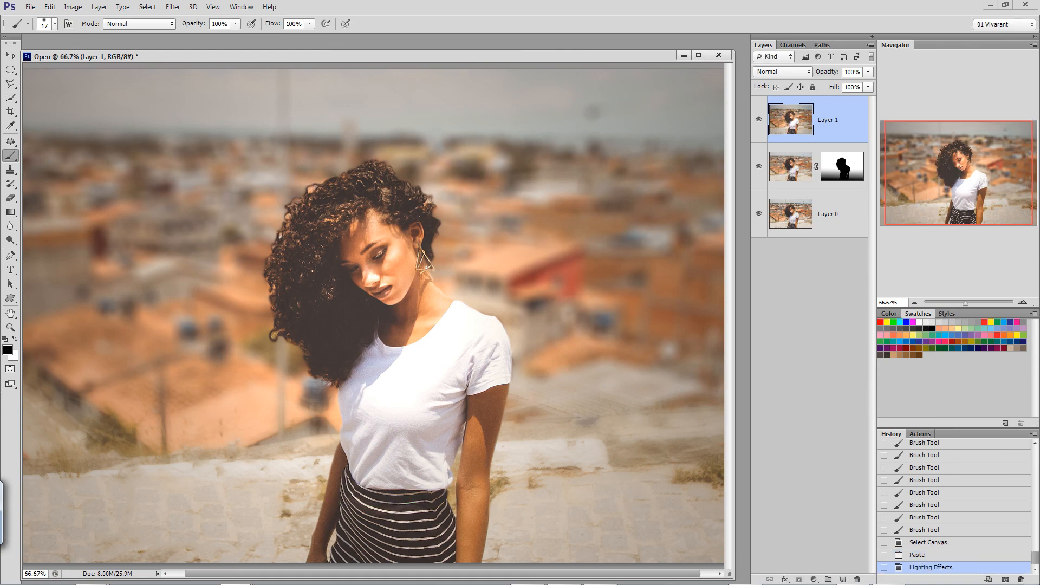
Merge all visible layers into a single layer.
click(1022, 302)
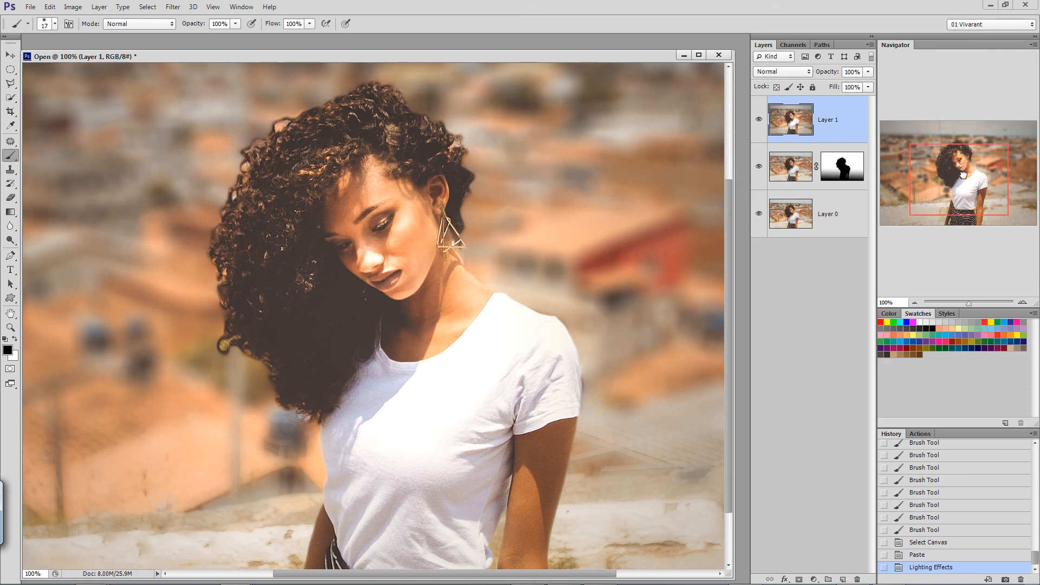
mouse_move(963, 154)
mouse_down()
mouse_move(961, 188)
mouse_move(955, 156)
mouse_up()
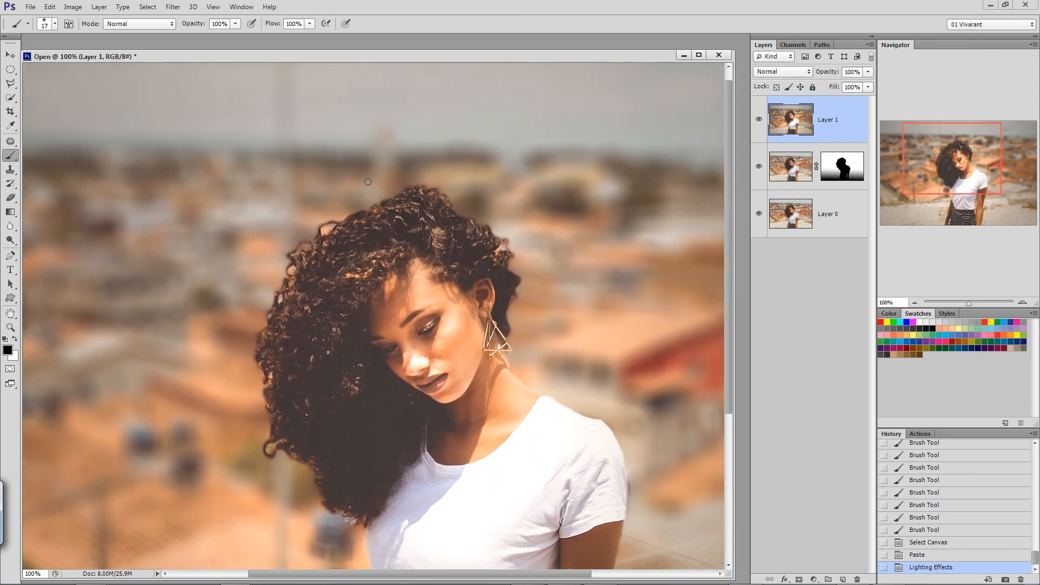
click(99, 6)
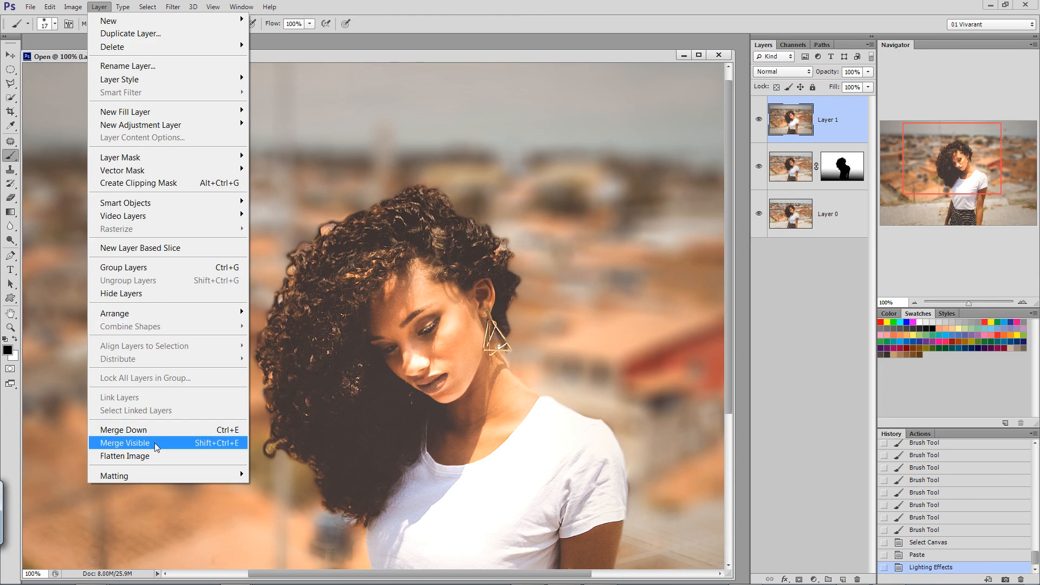
click(163, 442)
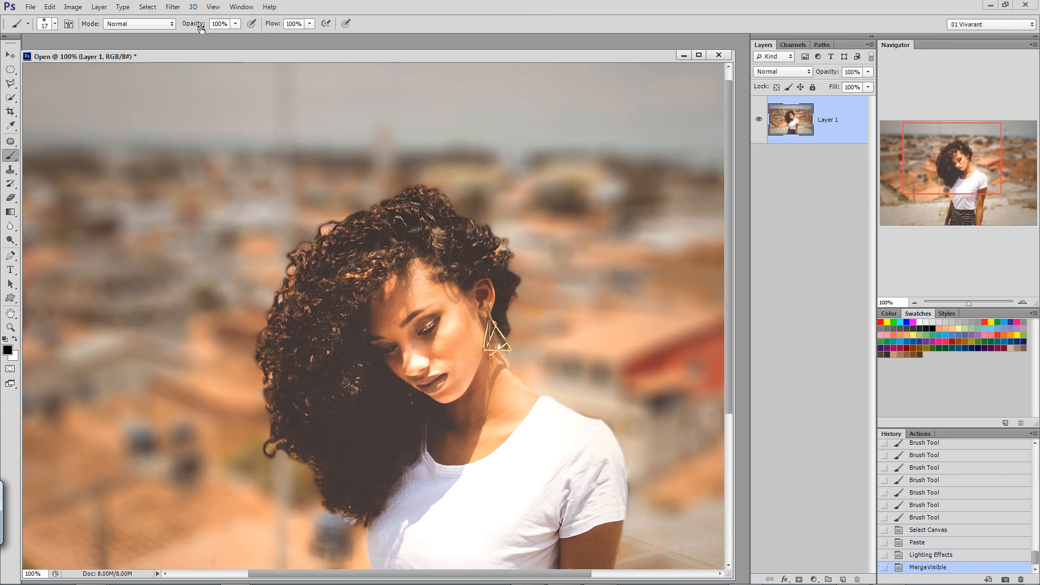
Sharpen the merged layer with Unsharp Mask, using a slightly reduced amount, a 1.0 pixel radius and threshold 0.
click(172, 6)
mouse_move(216, 208)
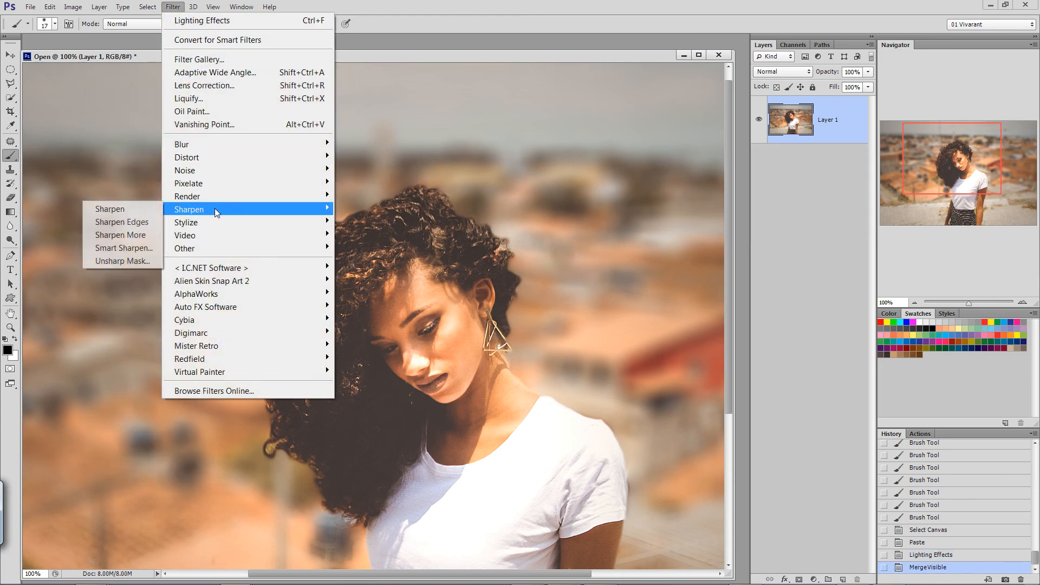
click(121, 261)
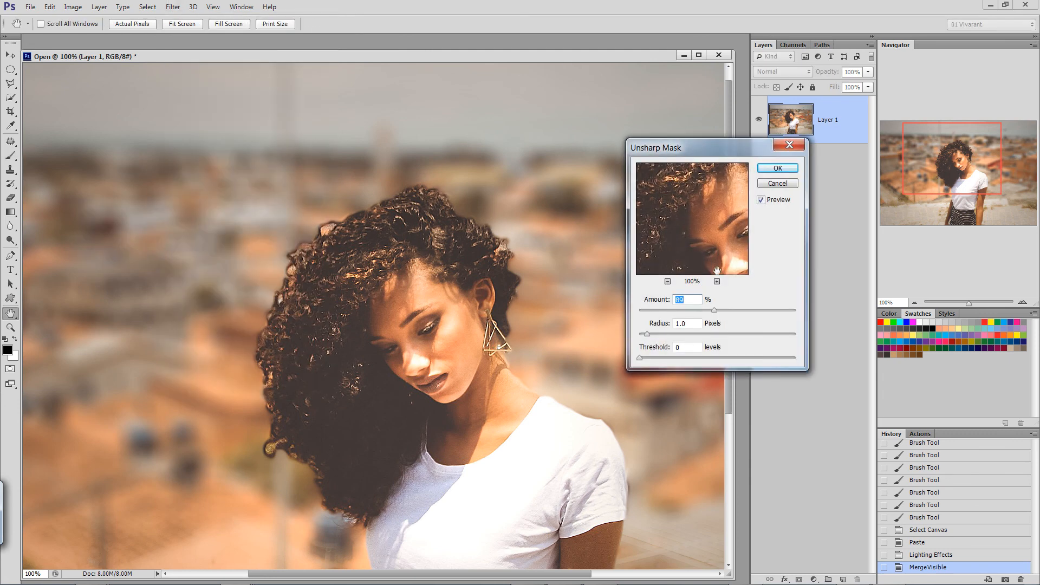
drag(714, 310, 702, 312)
click(777, 169)
drag(952, 165, 951, 196)
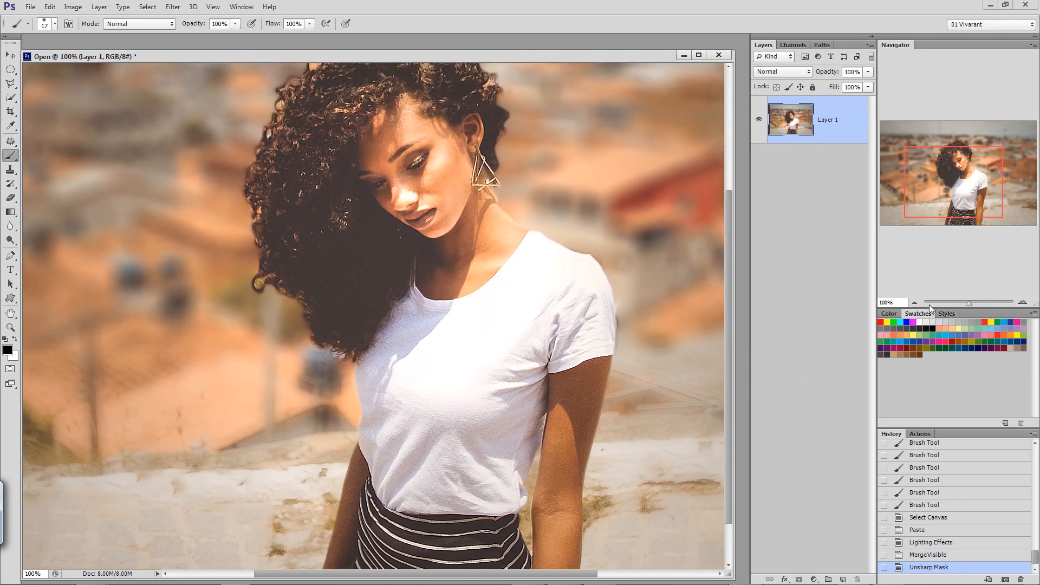
click(915, 303)
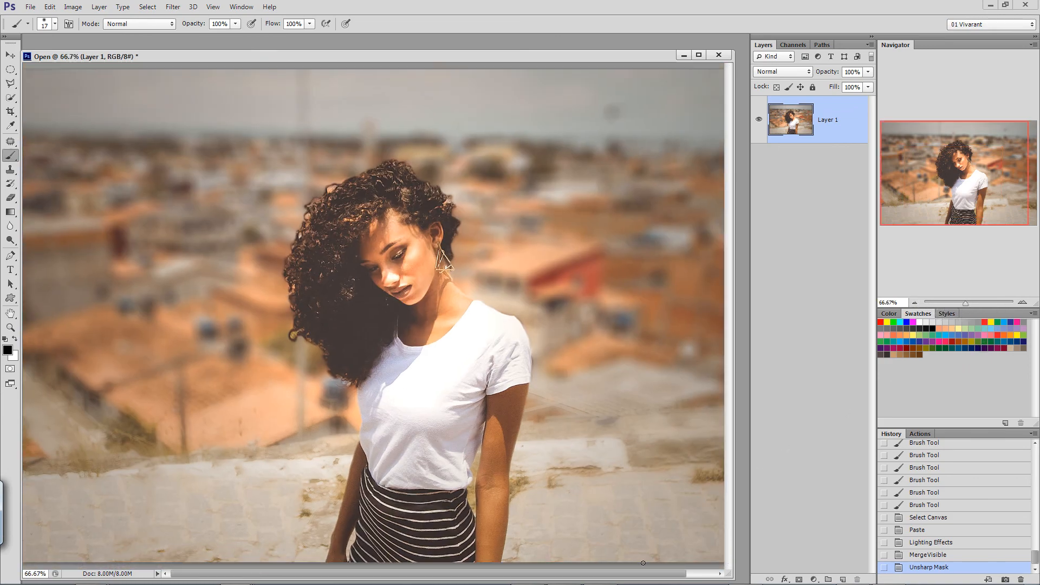
drag(655, 578, 691, 580)
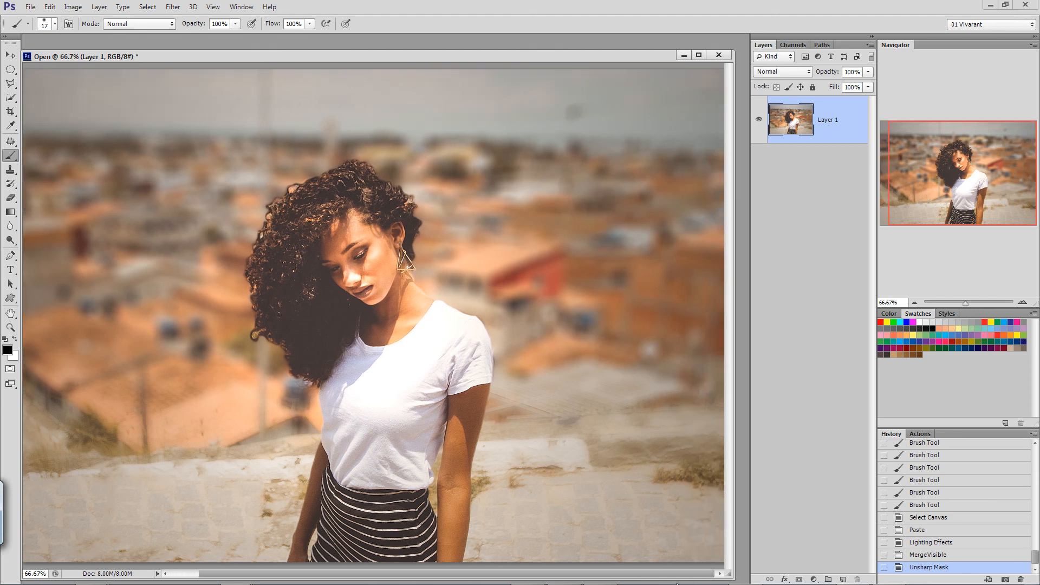